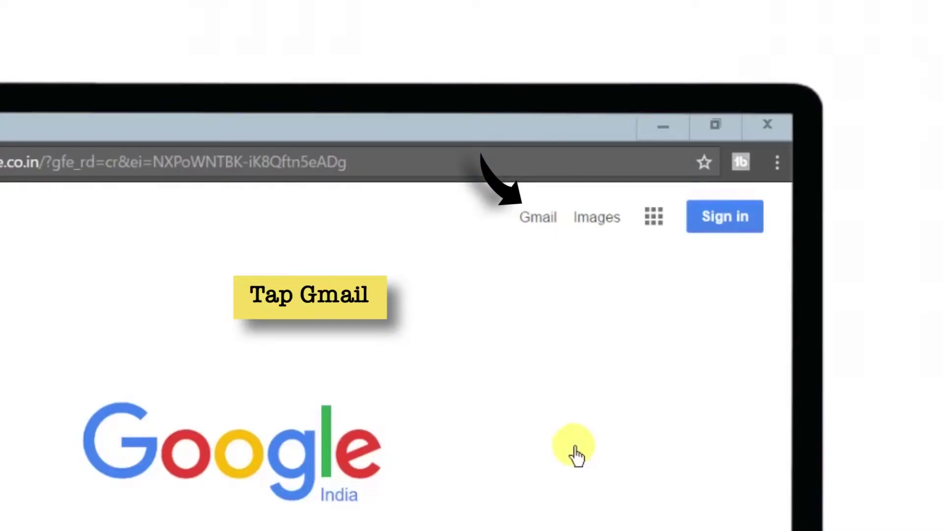
Go from Google's home page to Gmail and start creating a new Google account
{"action": "left_click", "coordinate": [547, 228]}
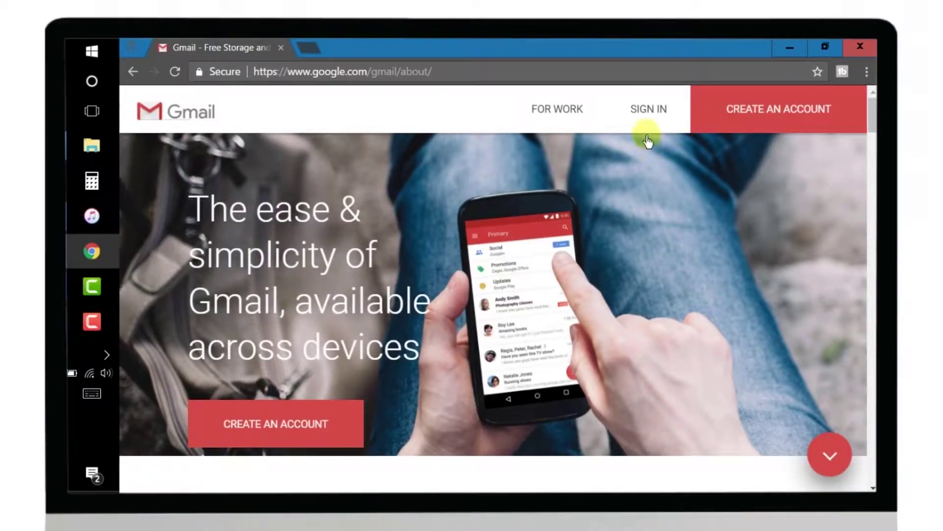
{"action": "left_click", "coordinate": [833, 117]}
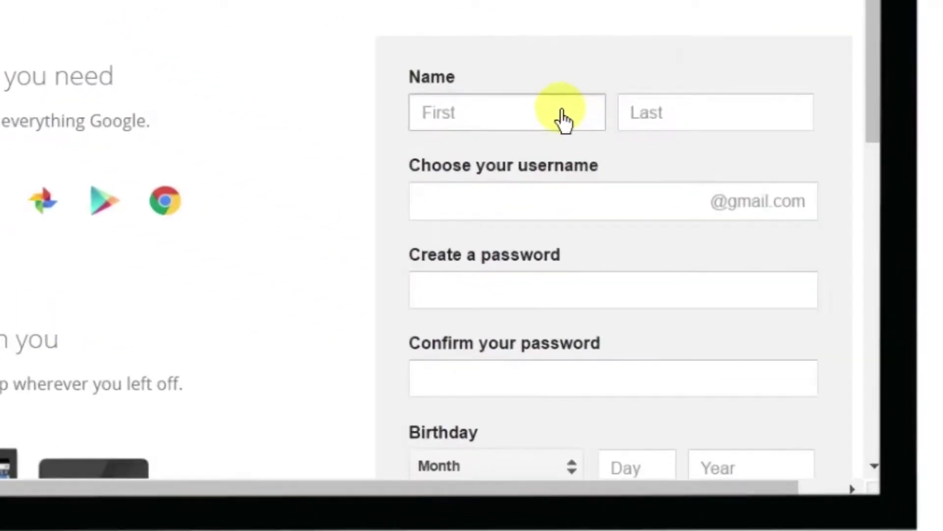
Enter the first and last name, the chosen Gmail username, and the account password
{"action": "left_click", "coordinate": [695, 275]}
{"action": "type", "text": "apple"}
{"action": "key", "text": "Tab"}
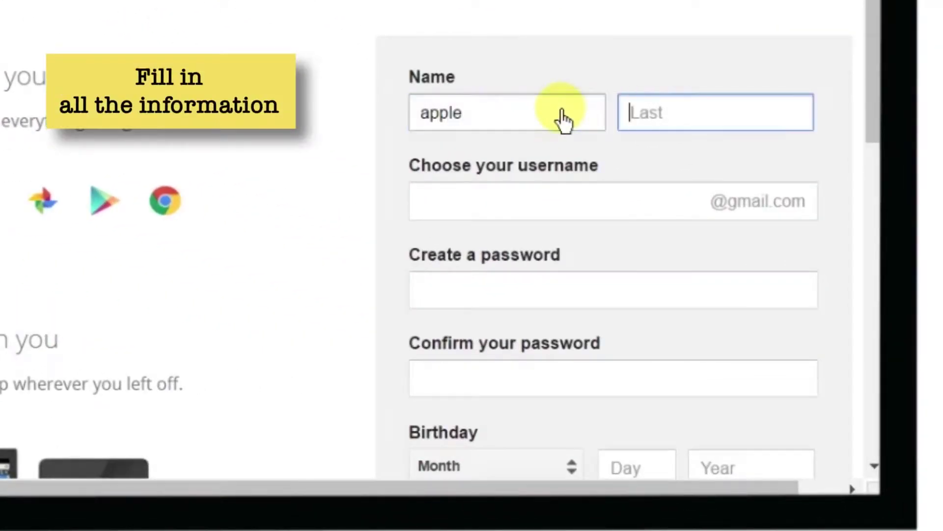
{"action": "type", "text": "frendly"}
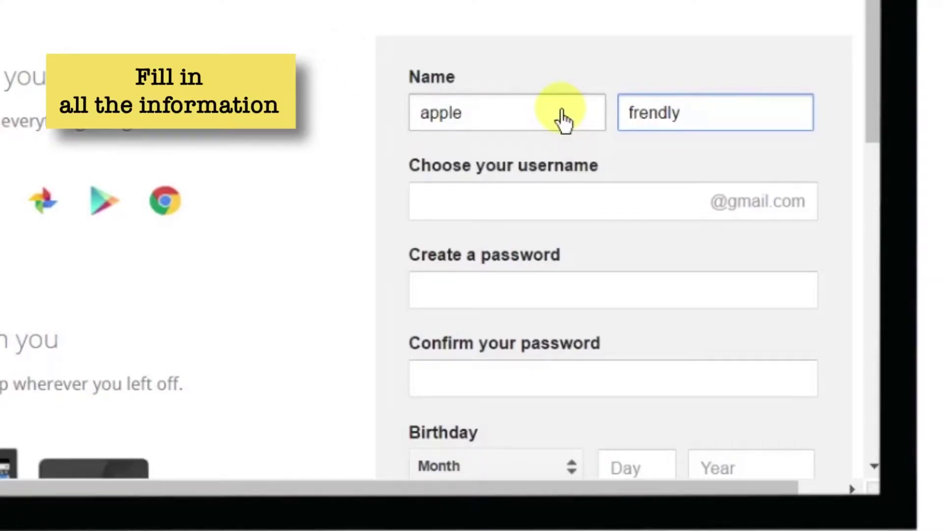
{"action": "key", "text": "Tab"}
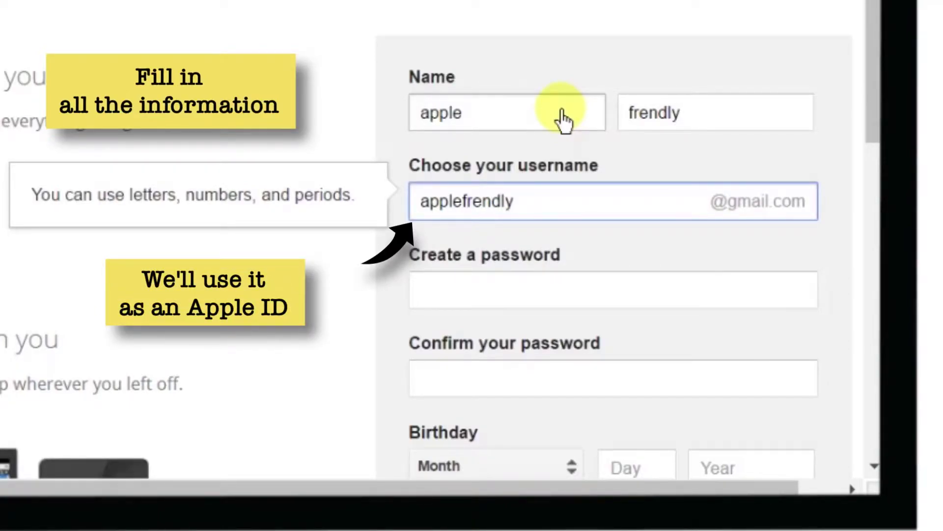
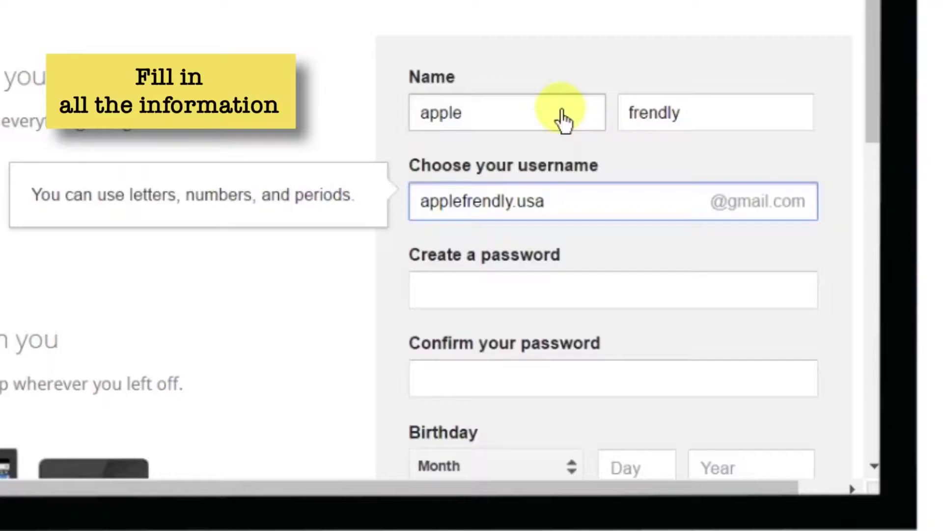
{"action": "key", "text": "Tab"}
{"action": "type", "text": "a"}
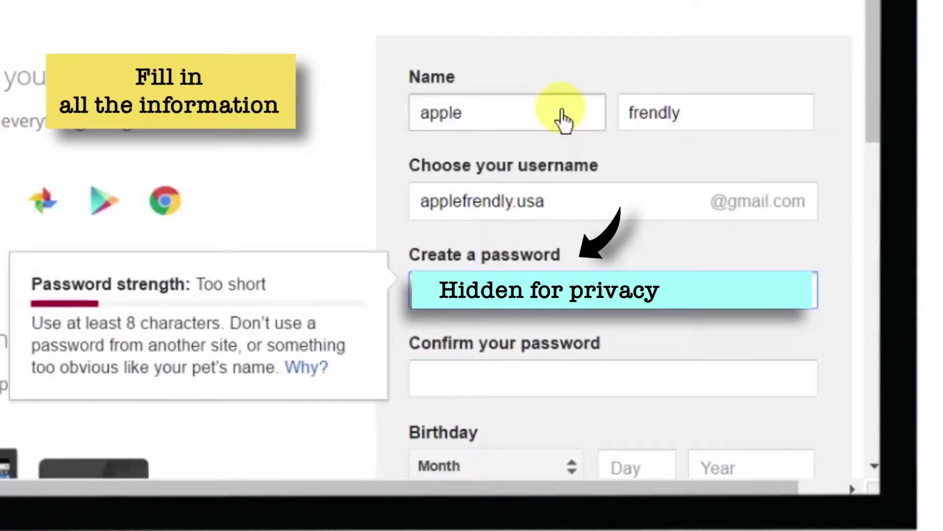
{"action": "type", "text": "xxxxxxx"}
{"action": "key", "text": "Tab"}
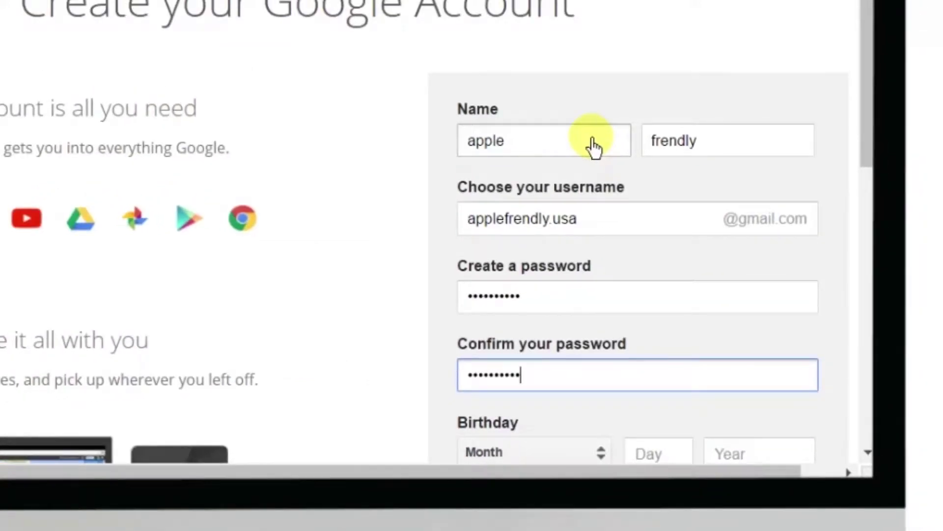
{"action": "scroll", "coordinate": [594, 146], "scroll_direction": "down", "scroll_amount": 8}
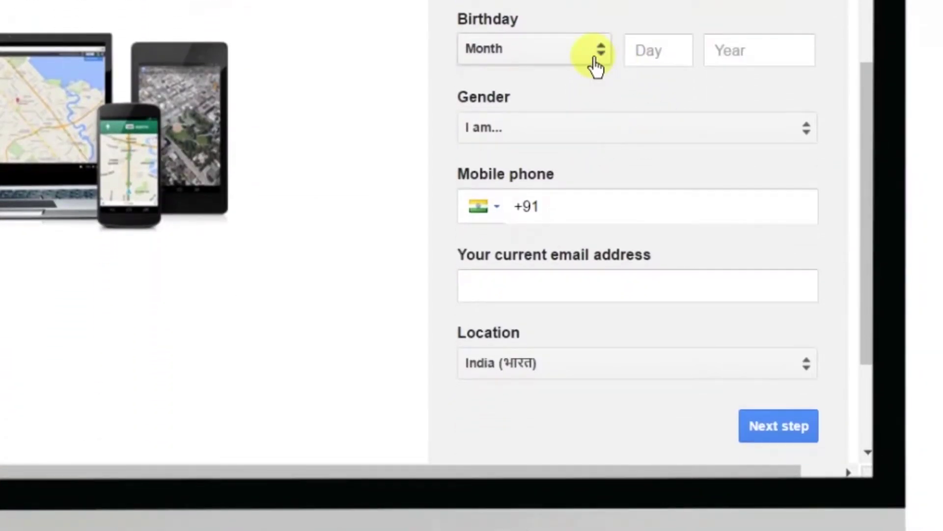
{"action": "left_click", "coordinate": [595, 60]}
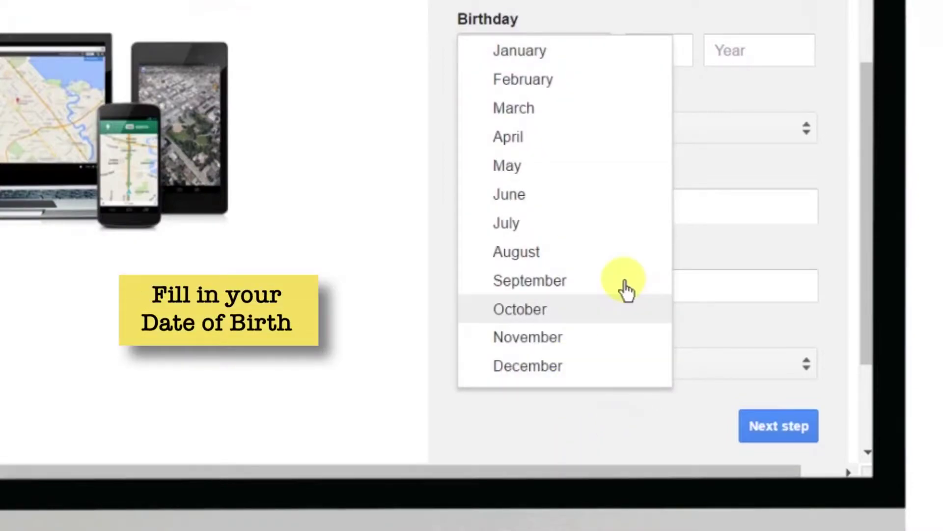
{"action": "left_click", "coordinate": [620, 228]}
{"action": "left_click", "coordinate": [683, 60]}
{"action": "type", "text": "7"}
{"action": "left_click", "coordinate": [737, 61]}
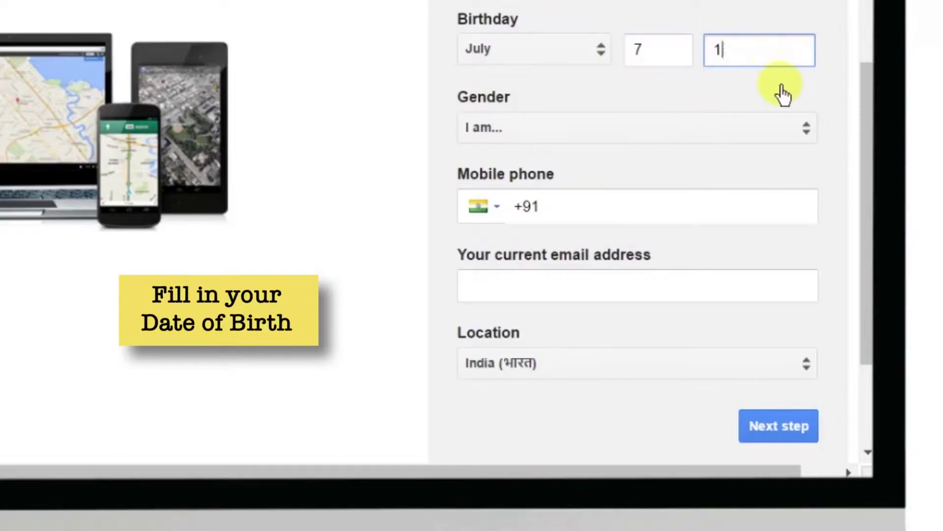
{"action": "type", "text": "1985"}
{"action": "left_click", "coordinate": [752, 129]}
{"action": "left_click", "coordinate": [659, 158]}
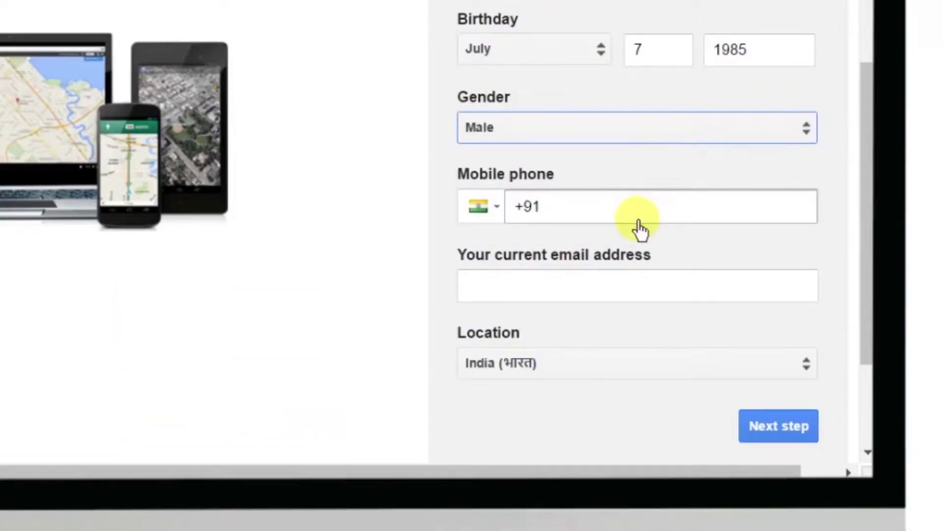
Enter the mobile phone number and choose United States as the location
{"action": "left_click", "coordinate": [612, 214]}
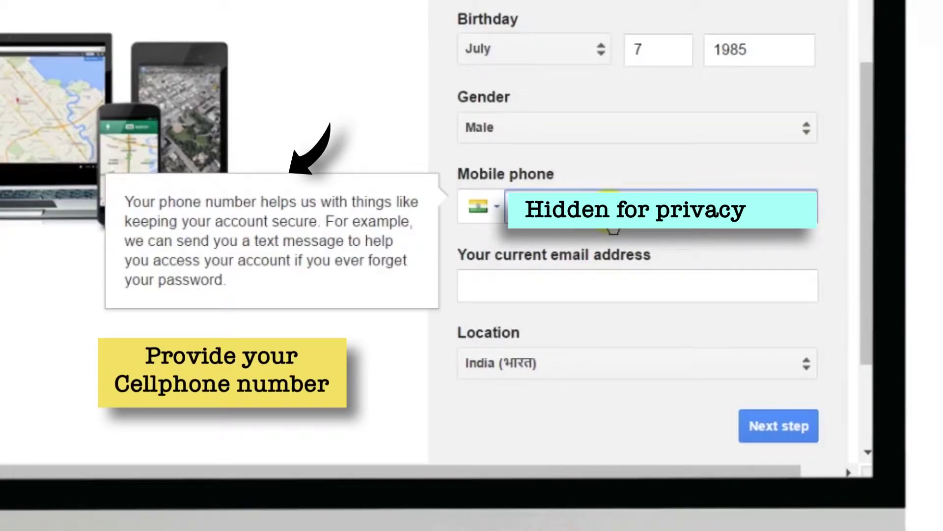
{"action": "left_click", "coordinate": [582, 293]}
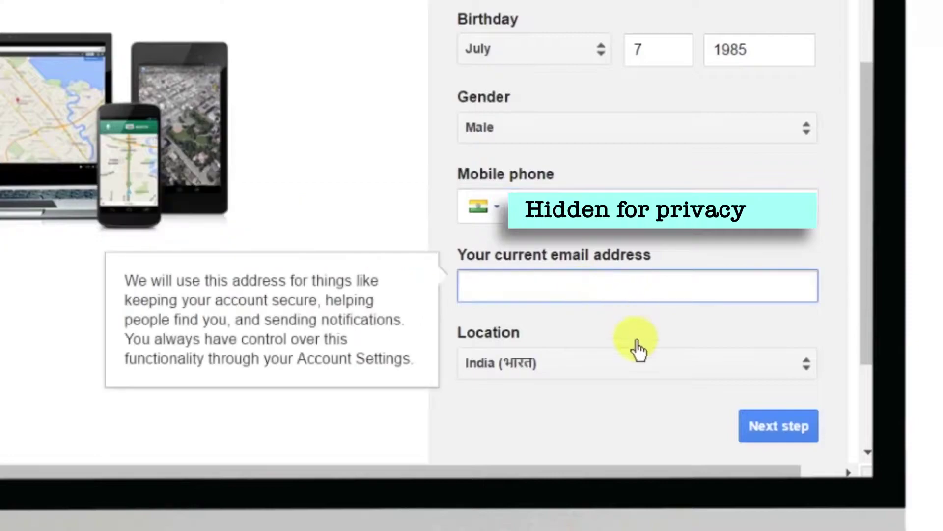
{"action": "left_click", "coordinate": [635, 370]}
{"action": "scroll", "coordinate": [636, 372], "scroll_direction": "down", "scroll_amount": 5}
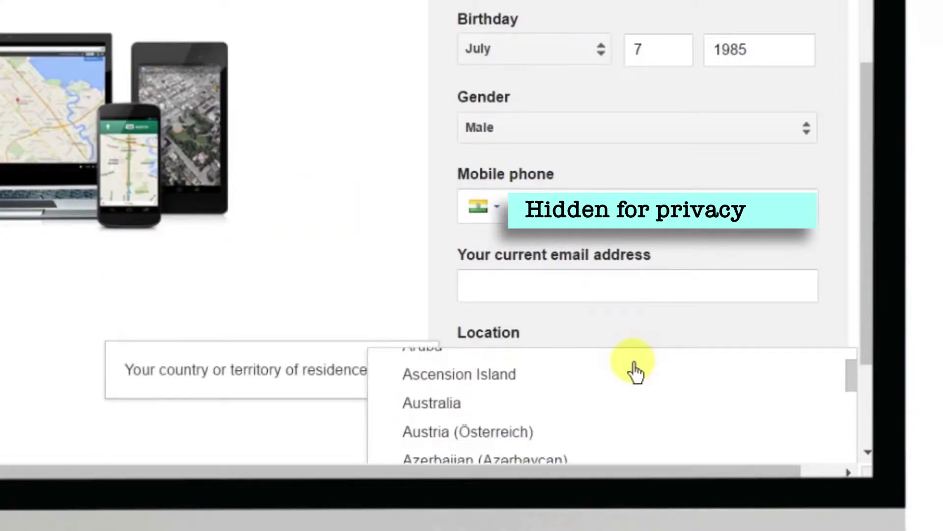
{"action": "scroll", "coordinate": [742, 263], "scroll_direction": "down", "scroll_amount": 6}
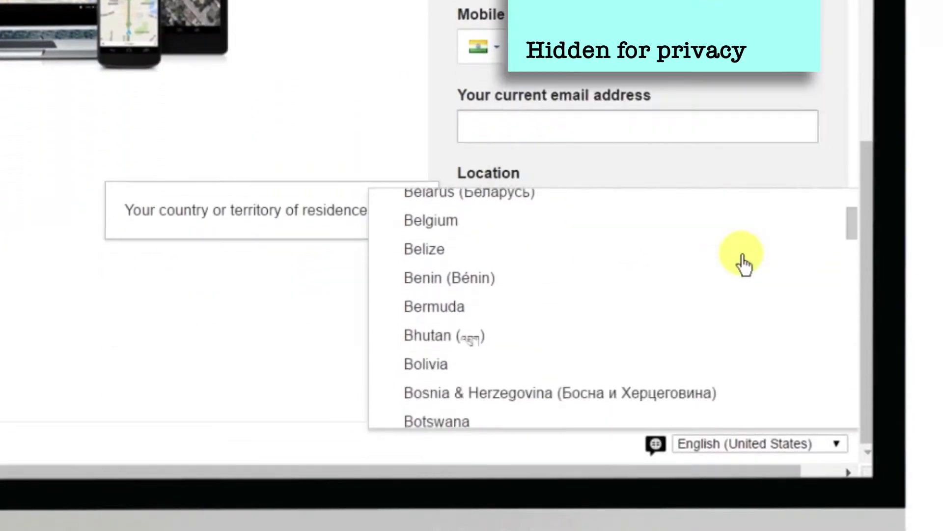
{"action": "scroll", "coordinate": [743, 256], "scroll_direction": "down", "scroll_amount": 12}
{"action": "scroll", "coordinate": [743, 264], "scroll_direction": "down", "scroll_amount": 2}
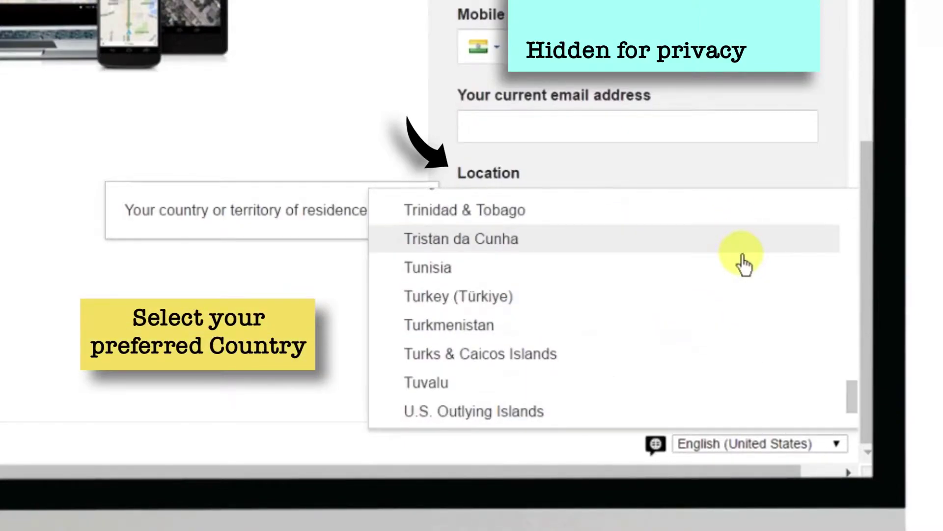
{"action": "scroll", "coordinate": [743, 264], "scroll_direction": "down", "scroll_amount": 5}
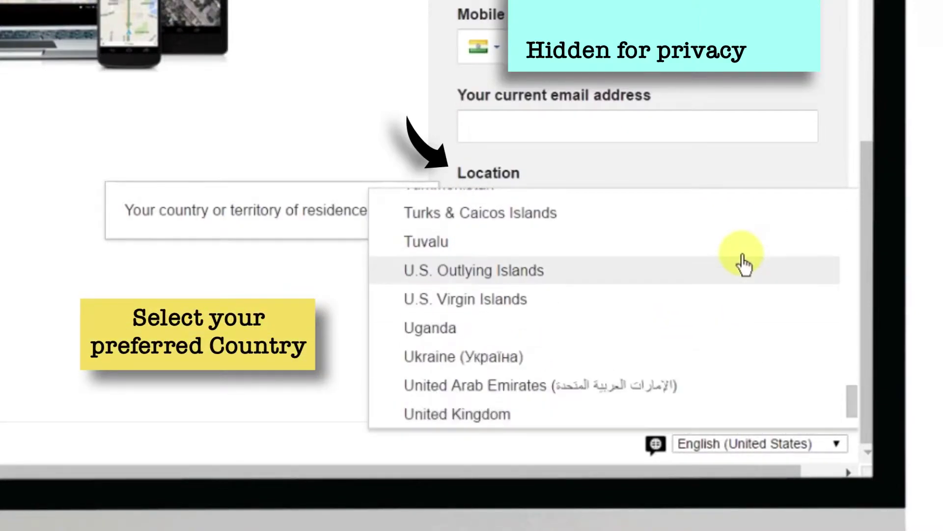
{"action": "key", "text": "Down"}
{"action": "key", "text": "Down"}
{"action": "key", "text": "Down"}
{"action": "scroll", "coordinate": [713, 294], "scroll_direction": "down", "scroll_amount": 1}
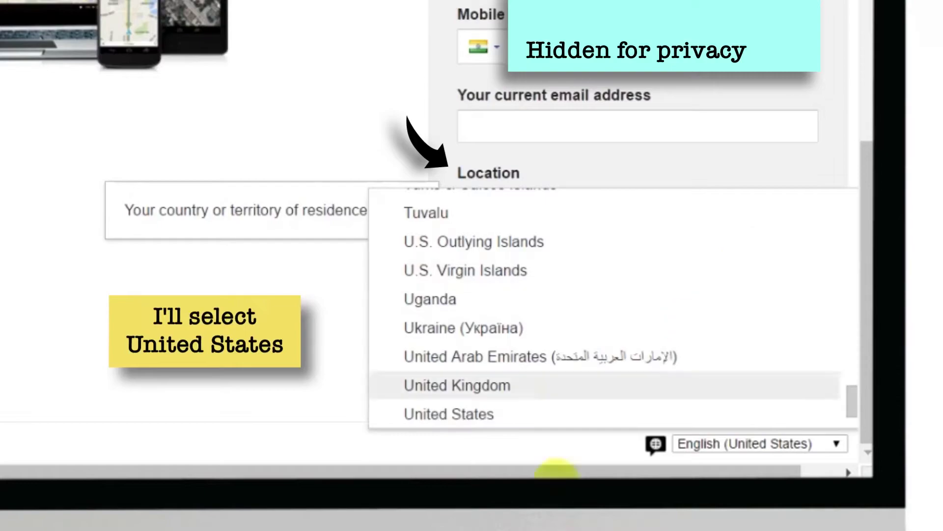
{"action": "left_click", "coordinate": [545, 422]}
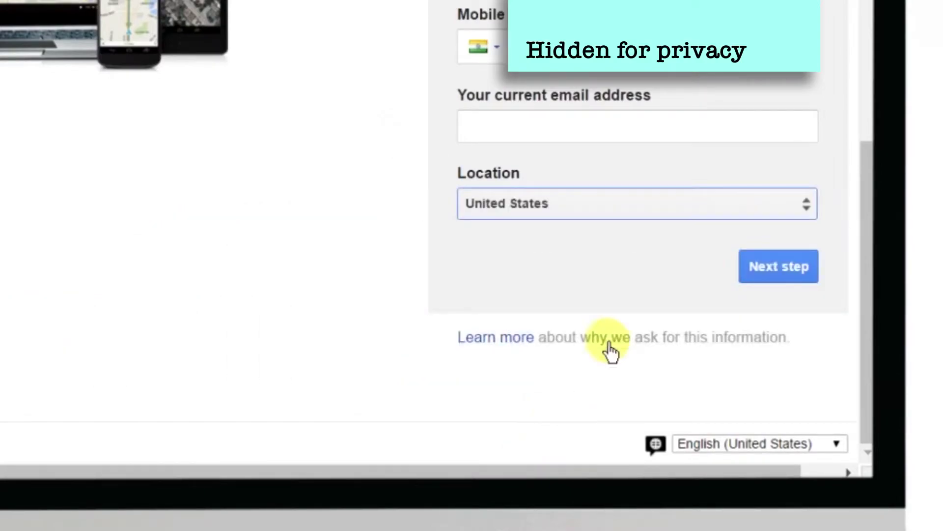
Submit the Google sign-up form, scroll through the Privacy and Terms, and agree
{"action": "left_click", "coordinate": [800, 284]}
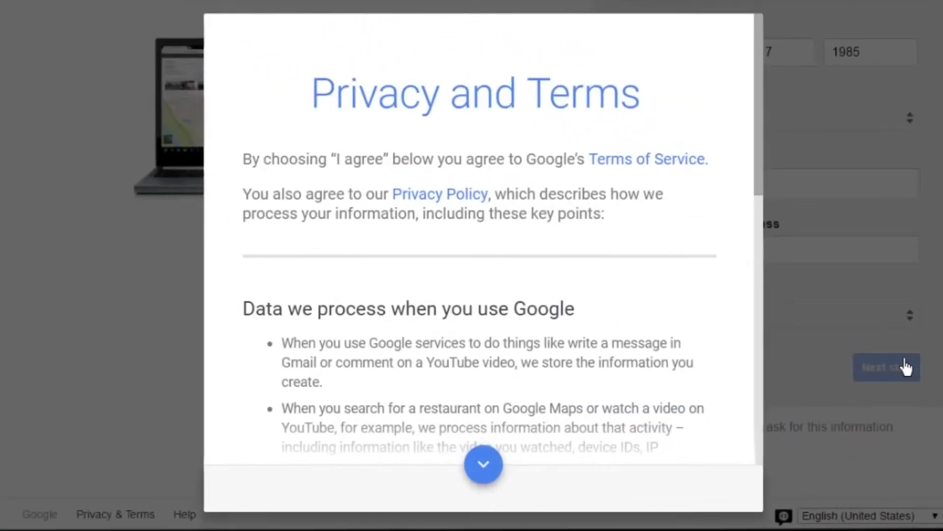
{"action": "left_click", "coordinate": [484, 470]}
{"action": "left_click", "coordinate": [484, 466]}
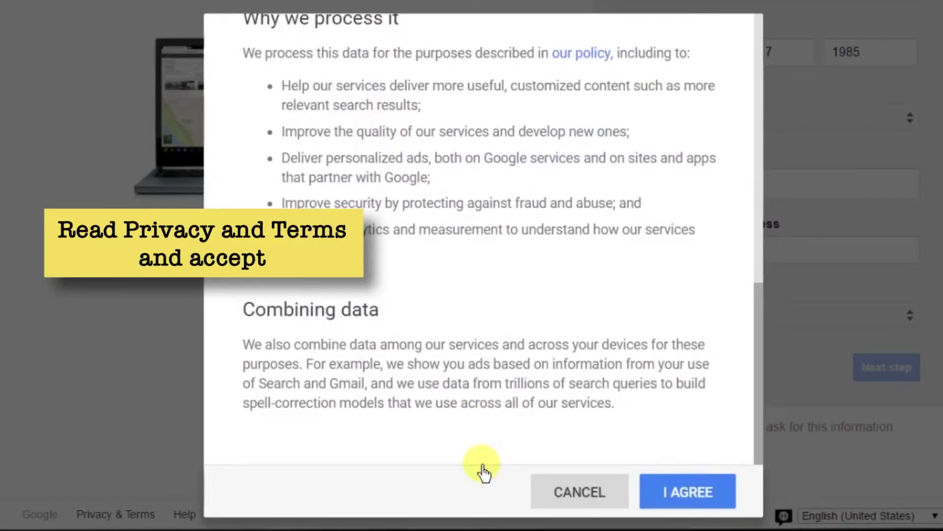
{"action": "left_click", "coordinate": [724, 499]}
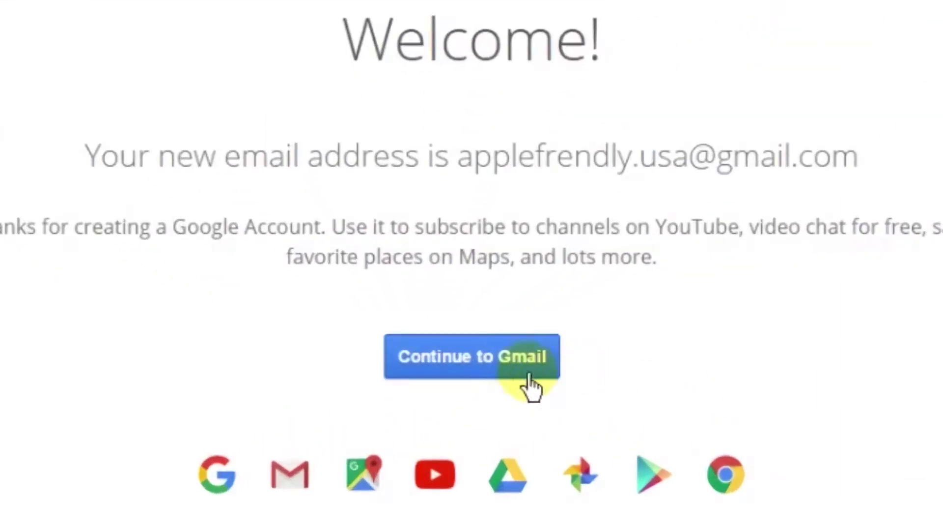
Continue to the new Gmail inbox and dismiss the welcome tour
{"action": "left_click", "coordinate": [470, 358]}
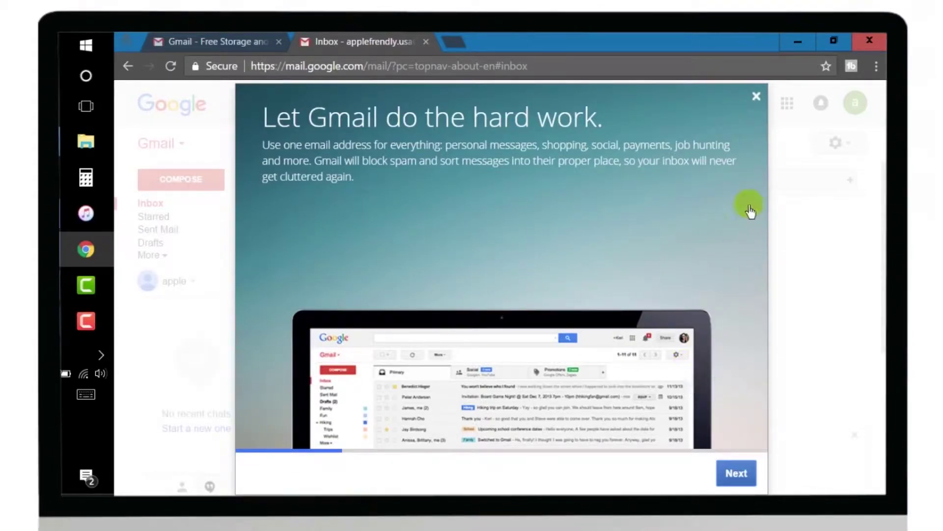
{"action": "left_click", "coordinate": [757, 97]}
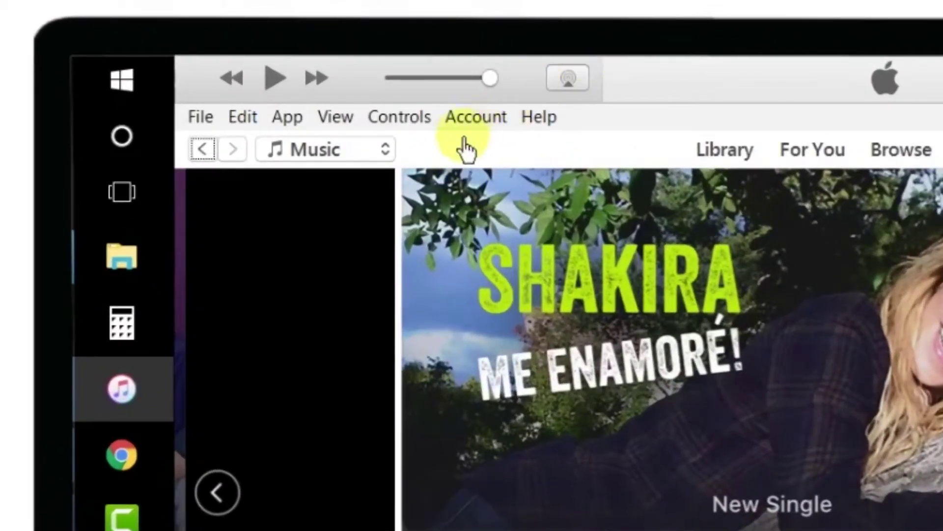
Sign out of the current Apple ID from the iTunes Account menu
{"action": "left_click", "coordinate": [494, 129]}
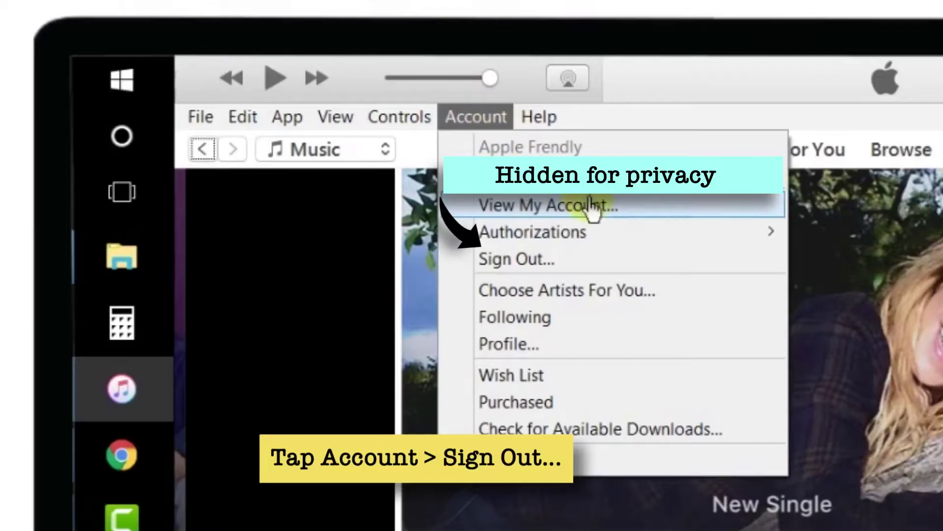
{"action": "left_click", "coordinate": [623, 268]}
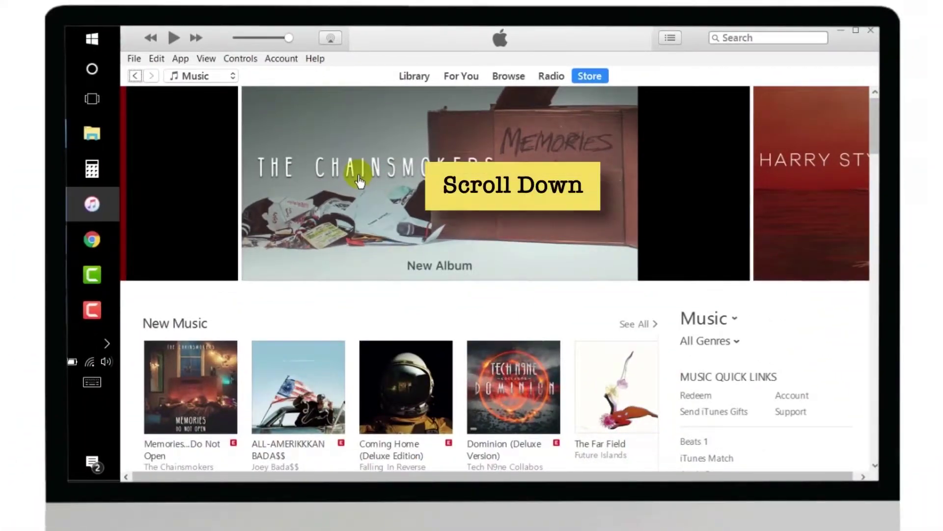
Set the iTunes Store country to United States via the flag at the page bottom
{"action": "scroll", "coordinate": [359, 180], "scroll_direction": "down", "scroll_amount": 20}
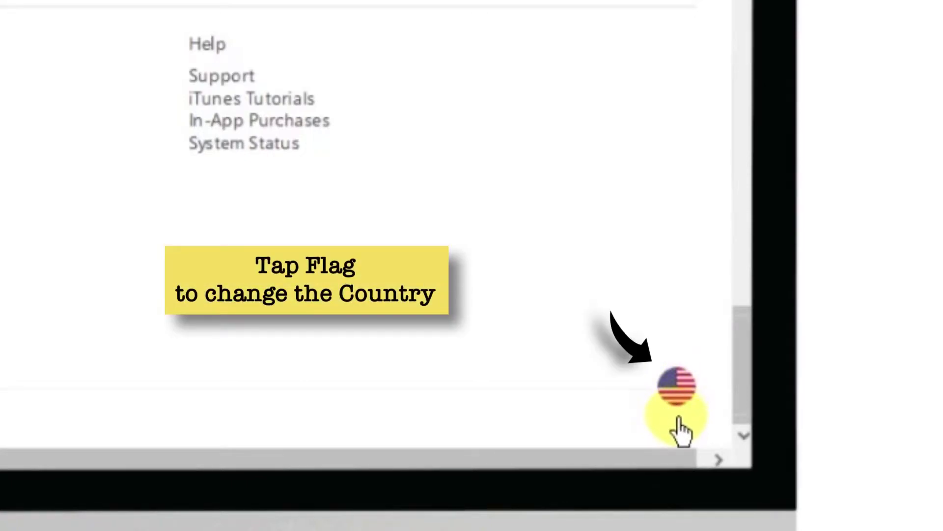
{"action": "left_click", "coordinate": [683, 399]}
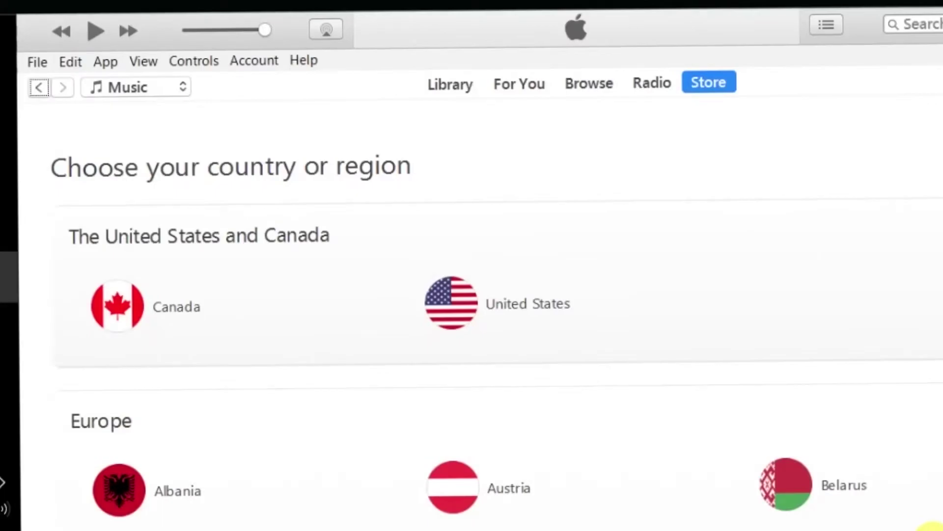
{"action": "scroll", "coordinate": [480, 314], "scroll_direction": "down", "scroll_amount": 20}
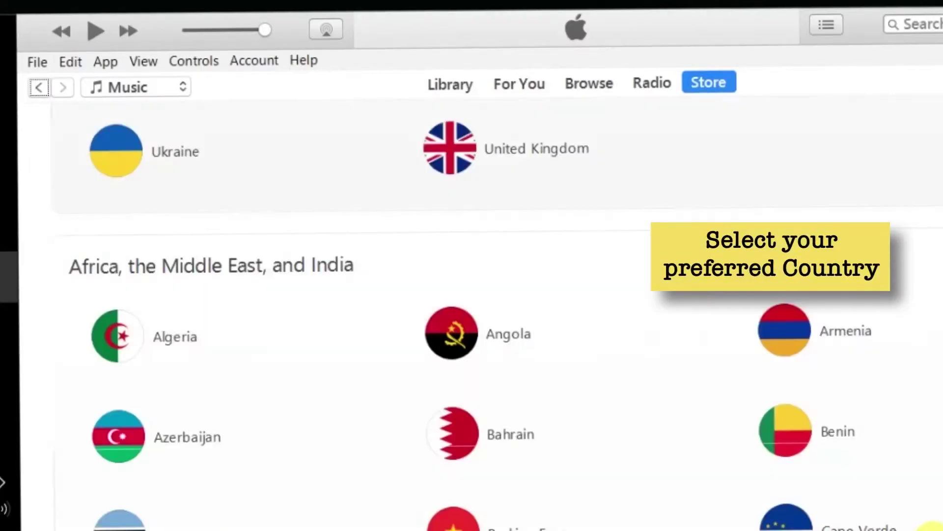
{"action": "scroll", "coordinate": [727, 413], "scroll_direction": "up", "scroll_amount": 20}
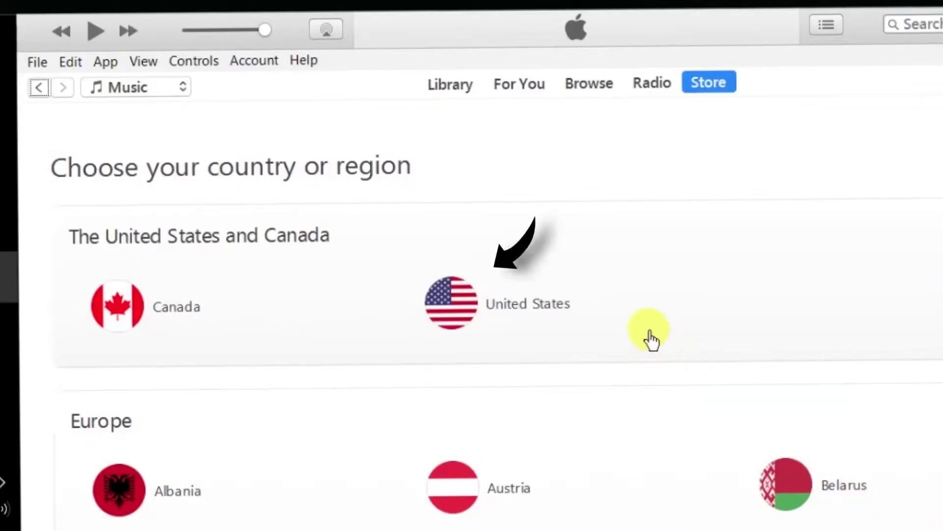
{"action": "left_click", "coordinate": [453, 320]}
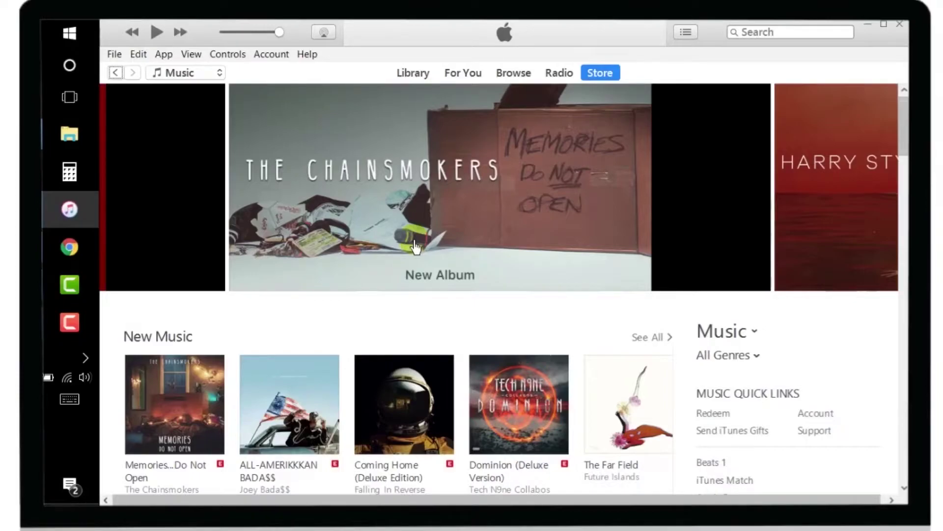
Switch the iTunes Store media selector from Music to Apps
{"action": "scroll", "coordinate": [416, 247], "scroll_direction": "down", "scroll_amount": 15}
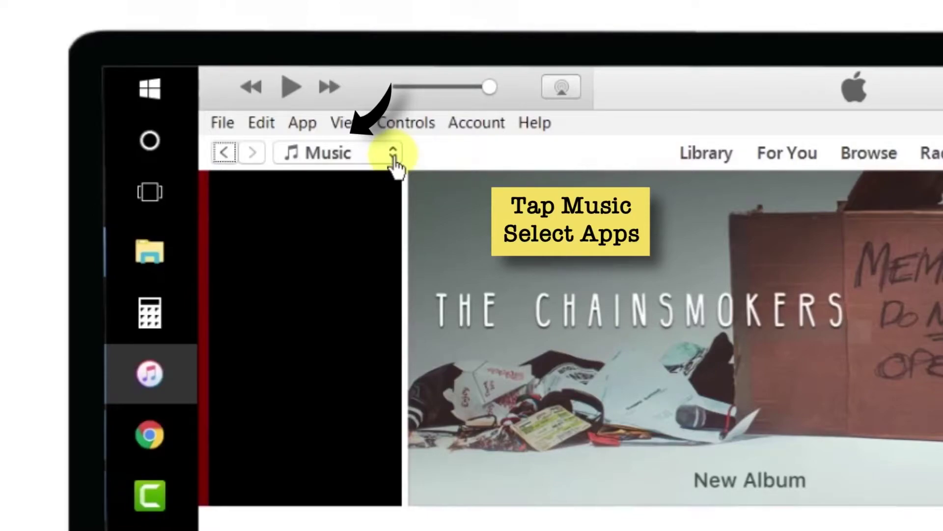
{"action": "left_click", "coordinate": [393, 157]}
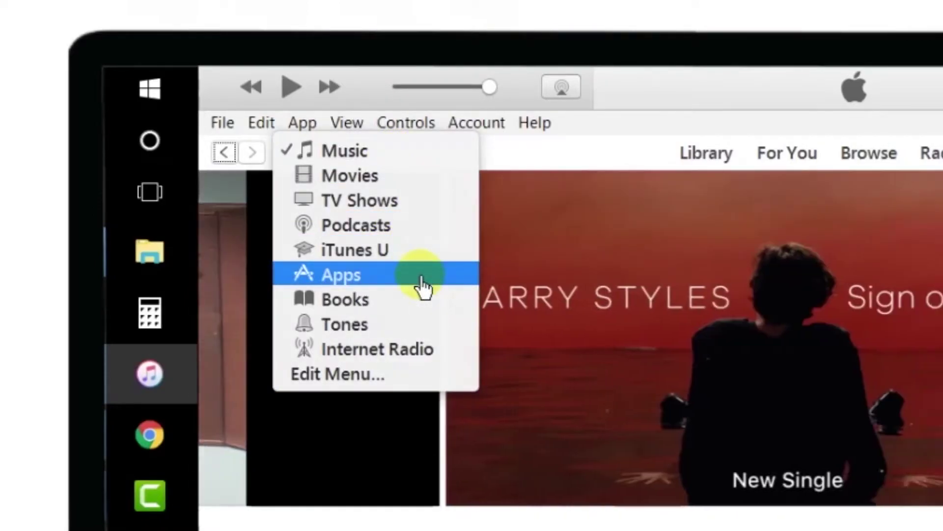
{"action": "left_click", "coordinate": [421, 285]}
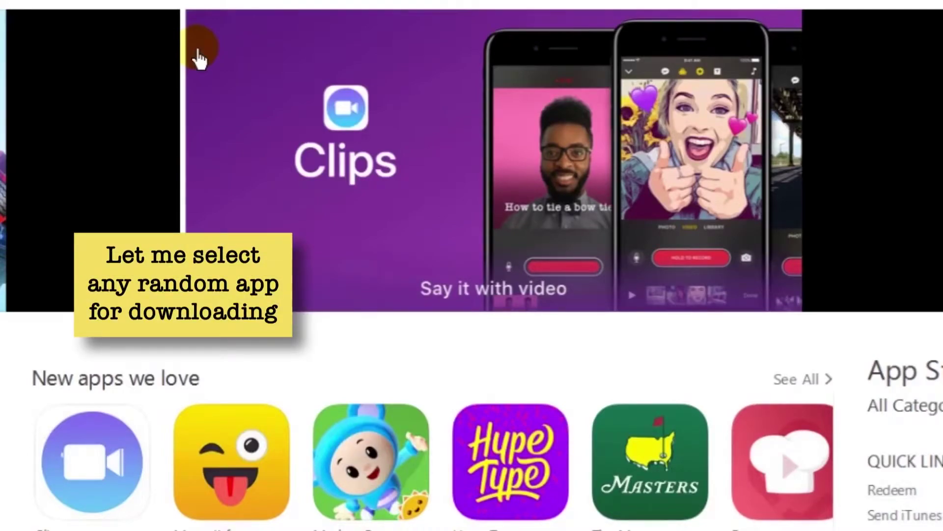
Get the free Clips app and choose Create New Apple ID at the sign-in prompt
{"action": "left_click", "coordinate": [331, 227]}
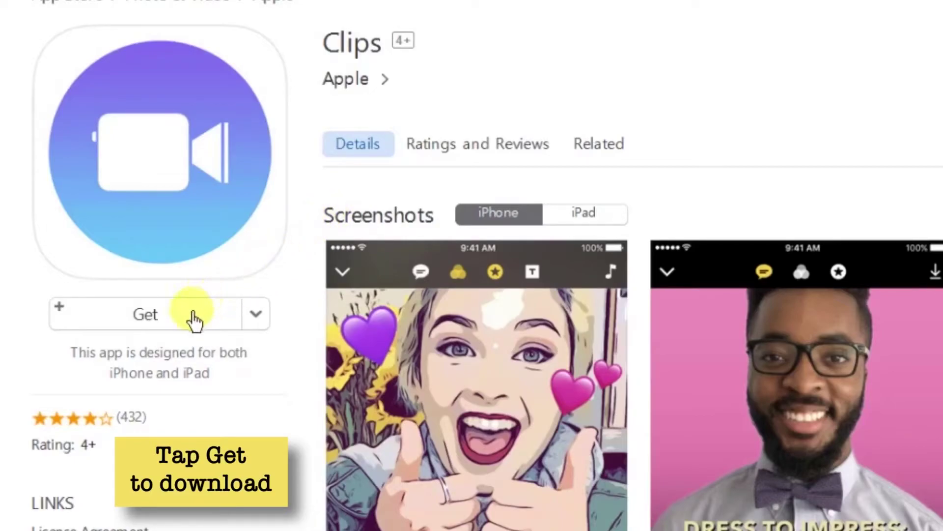
{"action": "left_click", "coordinate": [194, 318]}
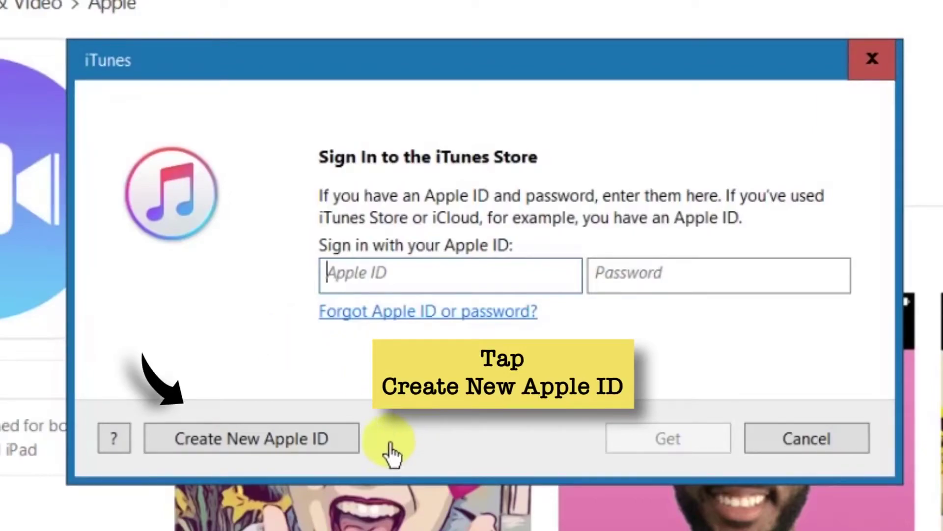
{"action": "left_click", "coordinate": [343, 451]}
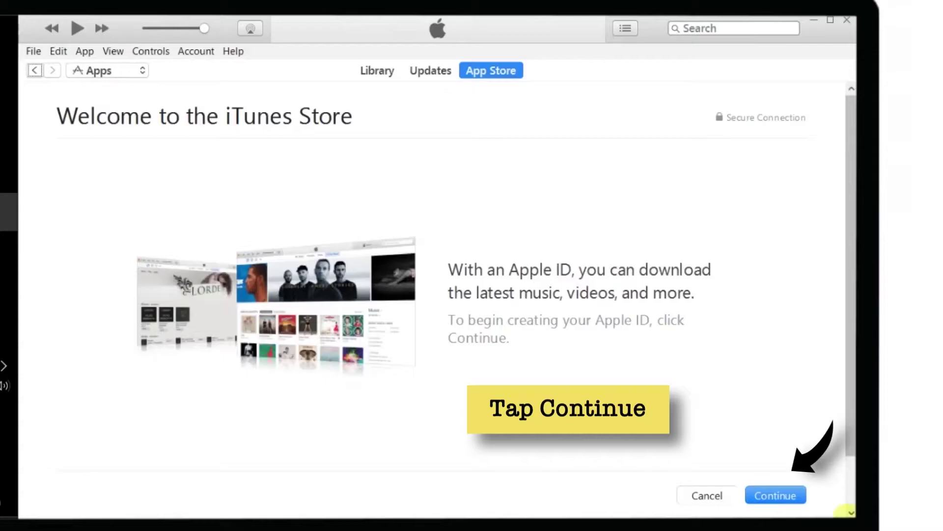
Continue, scroll the Apple Media Services Terms, tick the agreement checkbox, and click Agree
{"action": "left_click", "coordinate": [798, 497]}
{"action": "scroll", "coordinate": [685, 414], "scroll_direction": "down", "scroll_amount": 10}
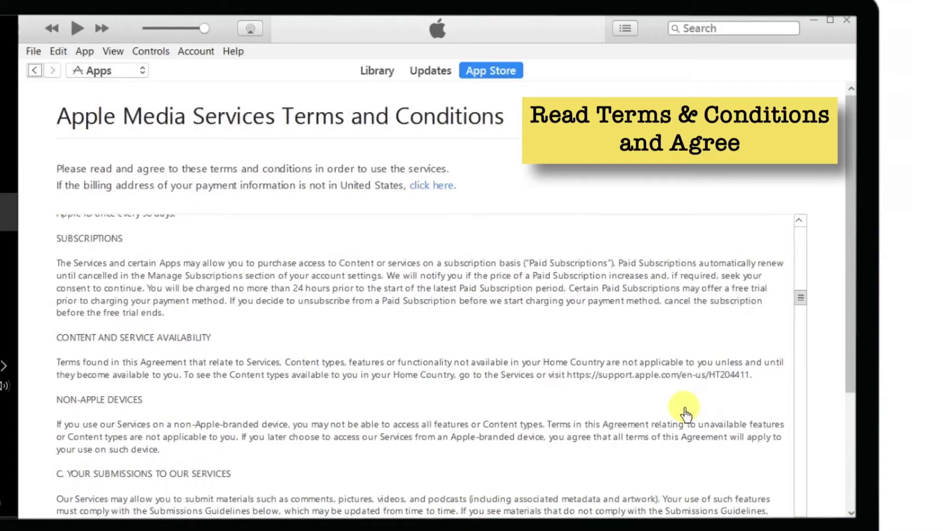
{"action": "scroll", "coordinate": [685, 414], "scroll_direction": "down", "scroll_amount": 20}
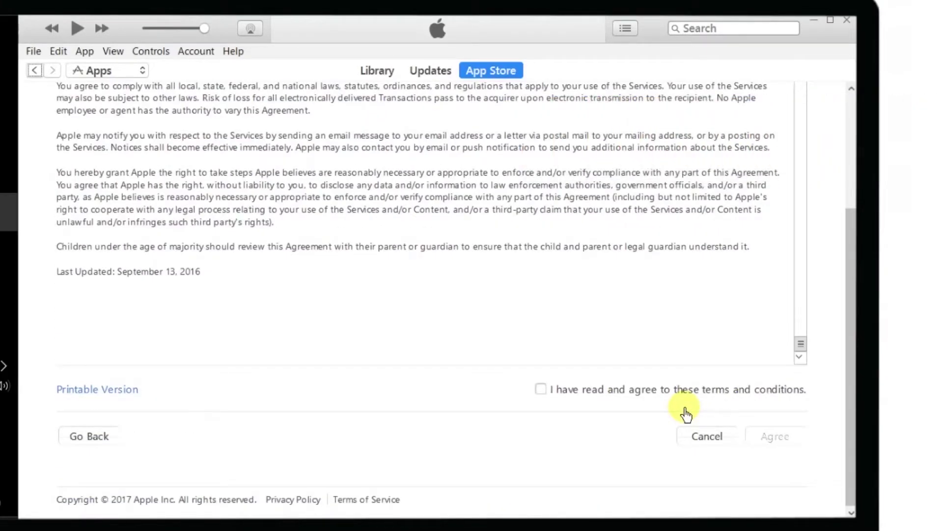
{"action": "left_click", "coordinate": [540, 390]}
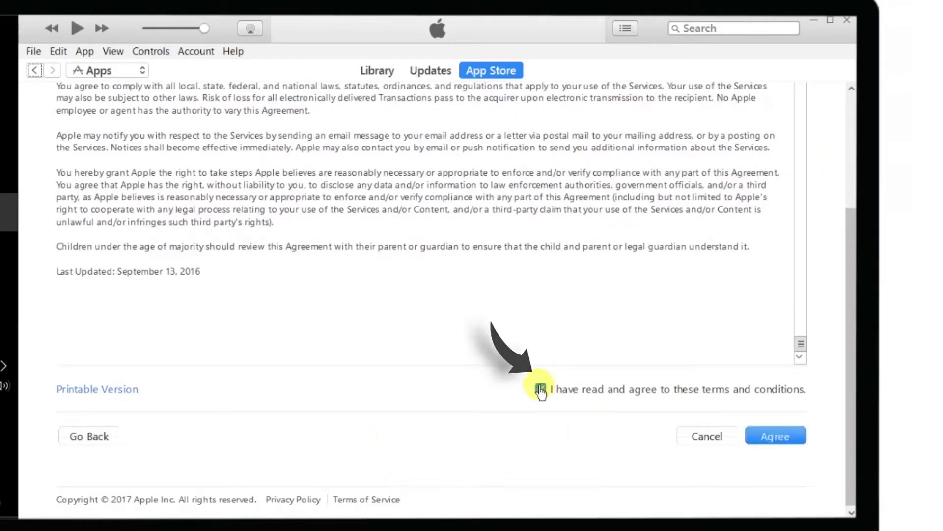
{"action": "left_click", "coordinate": [792, 437]}
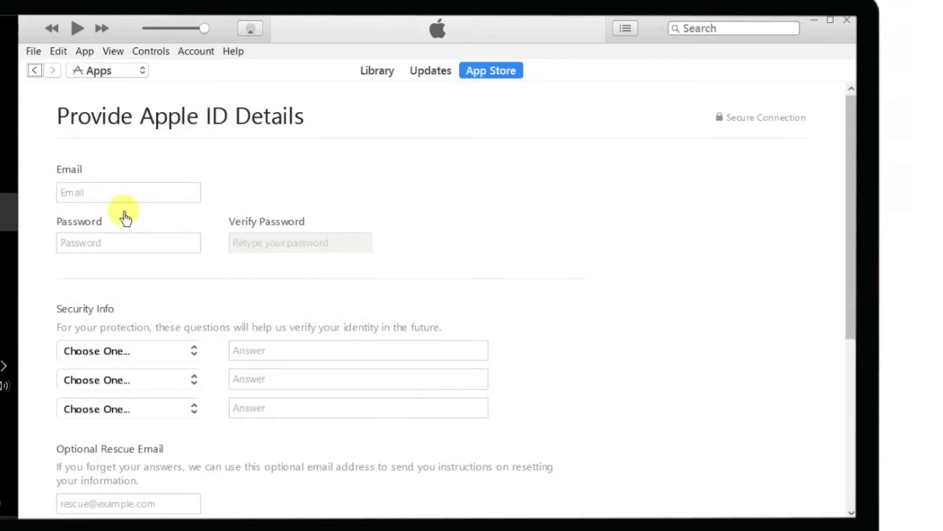
Enter the newly created Gmail address as the Apple ID email, then enter the account password and re-enter it to verify
{"action": "left_click", "coordinate": [150, 294]}
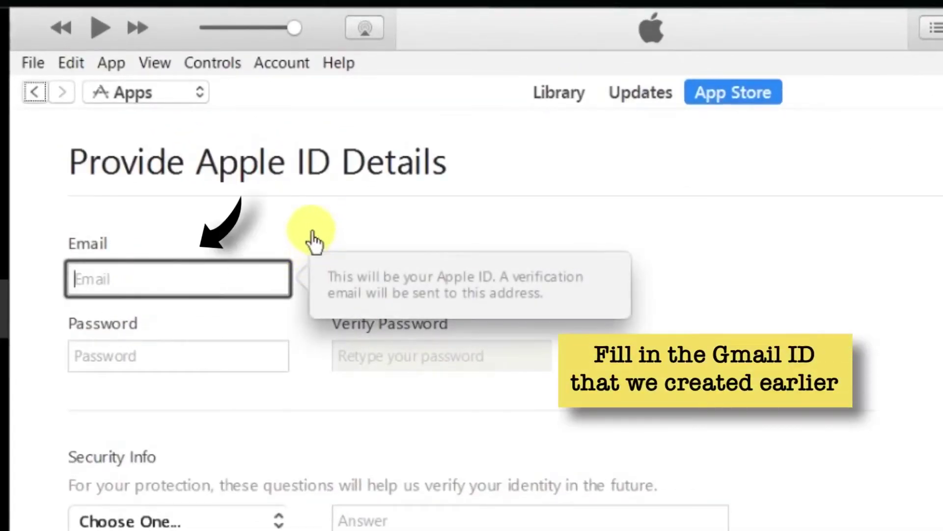
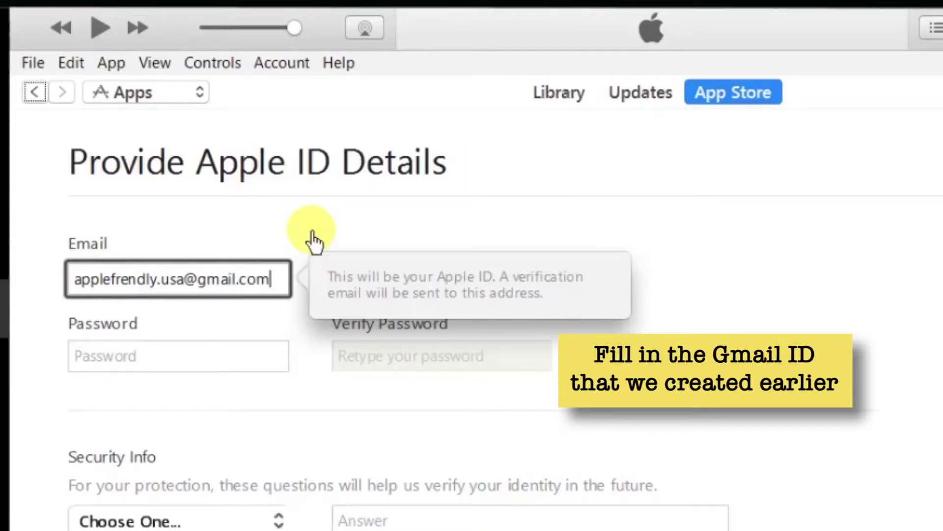
{"action": "left_click", "coordinate": [211, 355]}
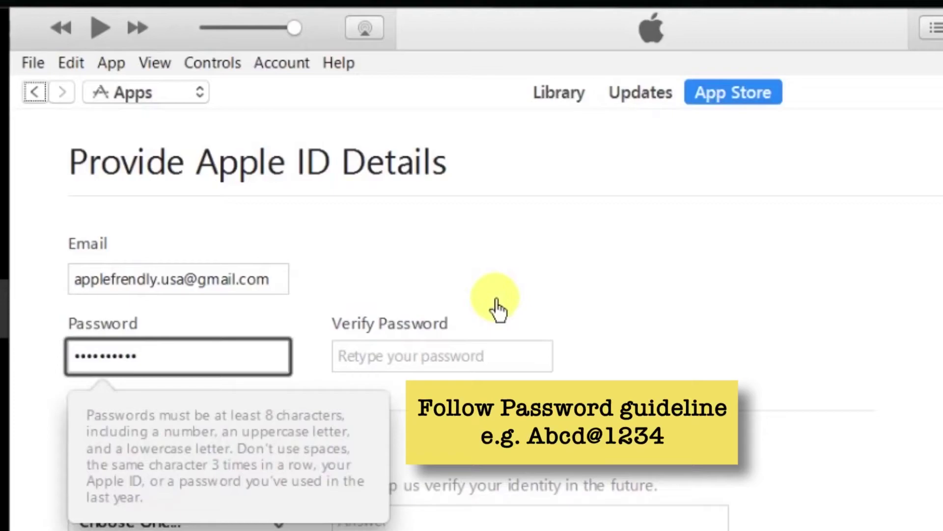
{"action": "key", "text": "Tab"}
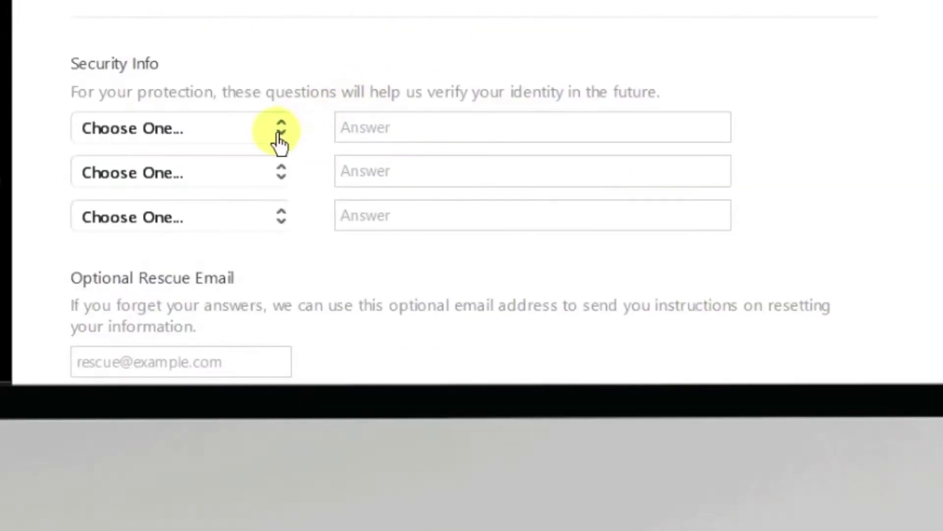
Choose the best-friend, 'What is your dream job?' and parents'-meeting-city security questions, answering each
{"action": "left_click", "coordinate": [278, 520]}
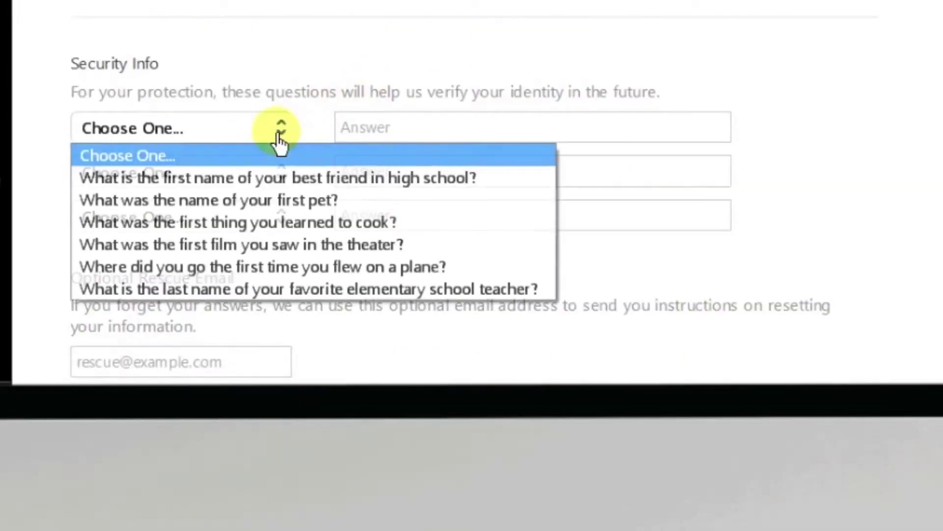
{"action": "left_click", "coordinate": [513, 189]}
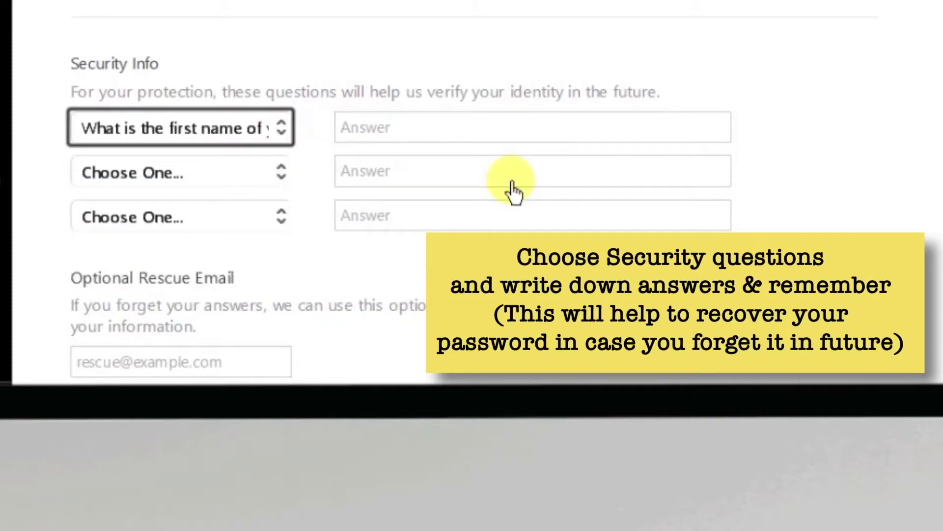
{"action": "left_click", "coordinate": [526, 143]}
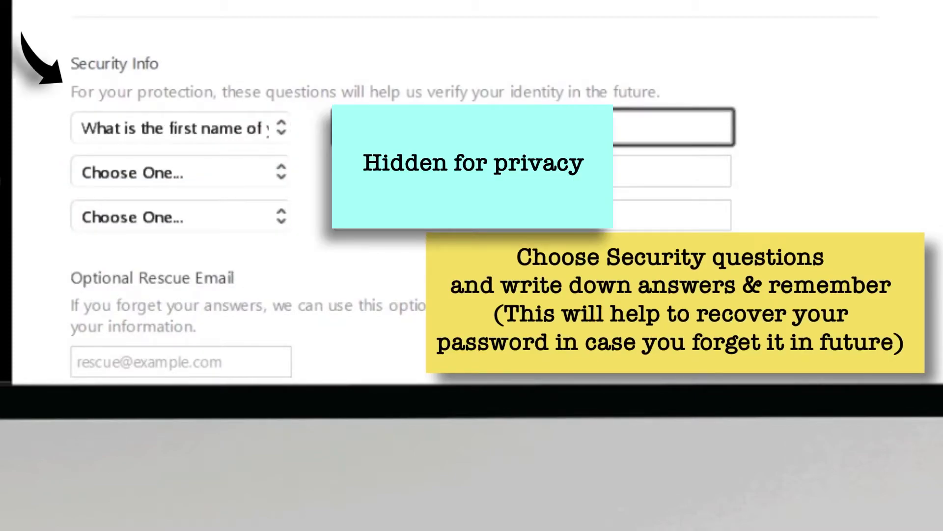
{"action": "left_click", "coordinate": [276, 180]}
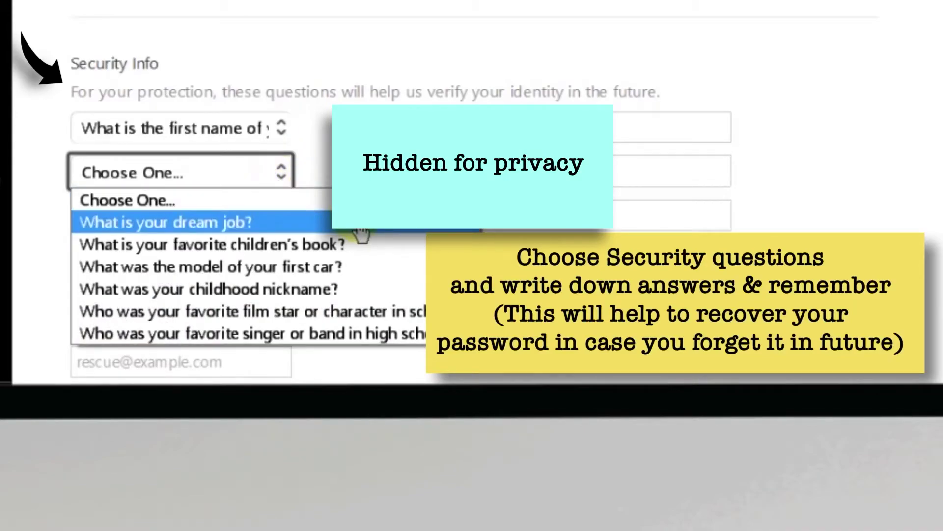
{"action": "left_click", "coordinate": [360, 227]}
{"action": "left_click", "coordinate": [673, 171]}
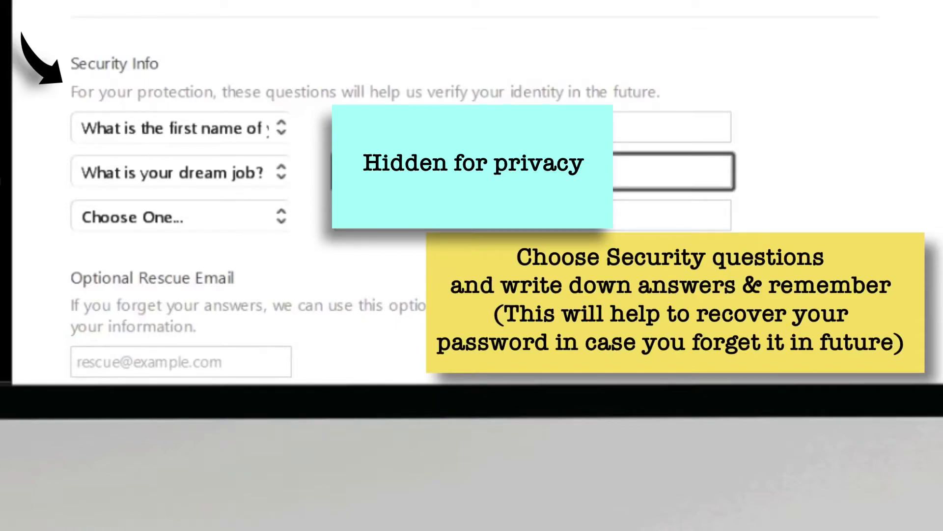
{"action": "left_click", "coordinate": [281, 217]}
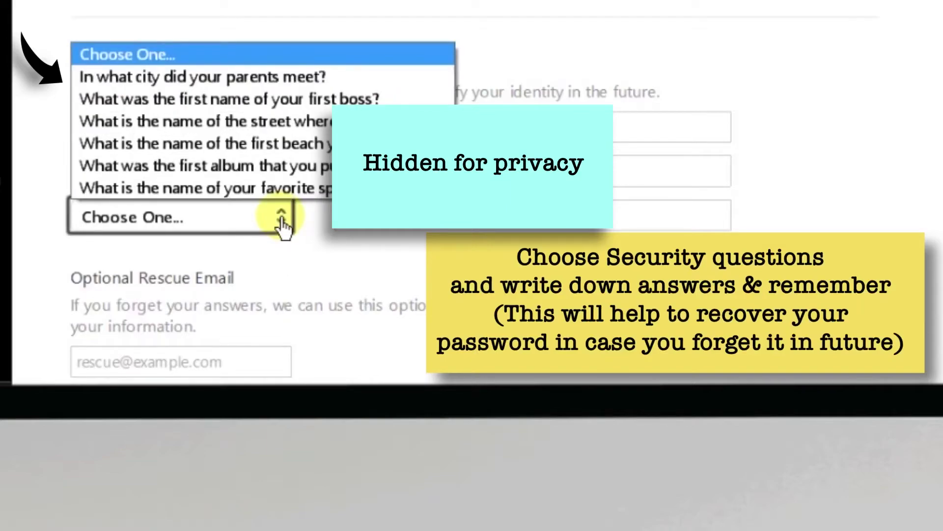
{"action": "left_click", "coordinate": [412, 78]}
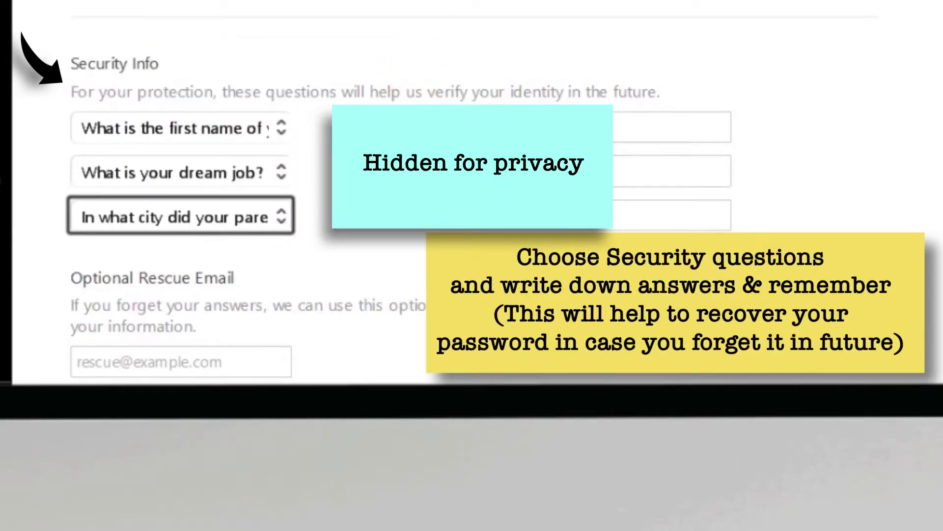
{"action": "left_click", "coordinate": [396, 229]}
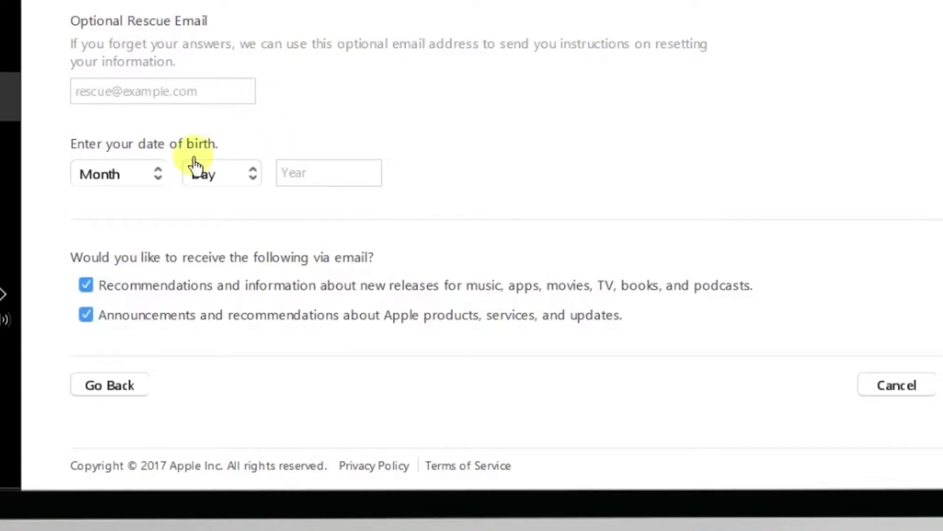
Set the birth date to July 7, 1985 and submit the details form
{"action": "left_click", "coordinate": [147, 176]}
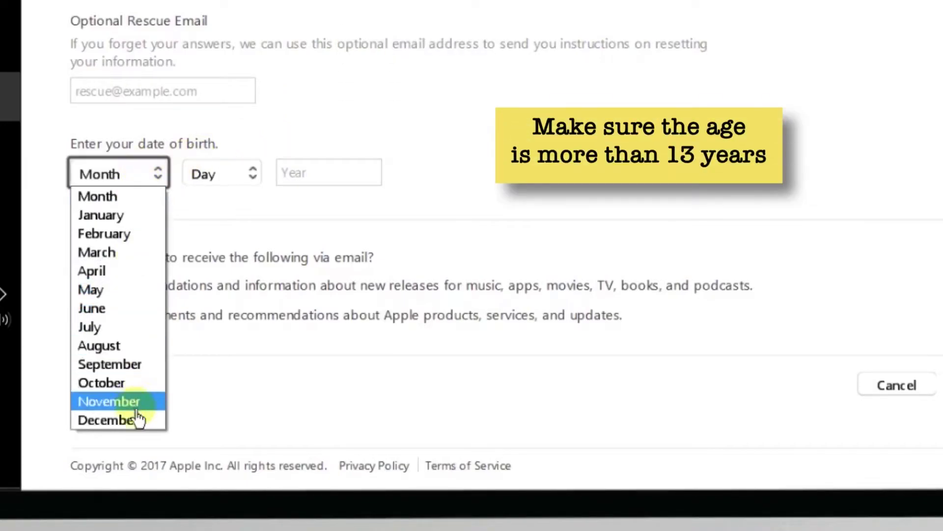
{"action": "left_click", "coordinate": [145, 330]}
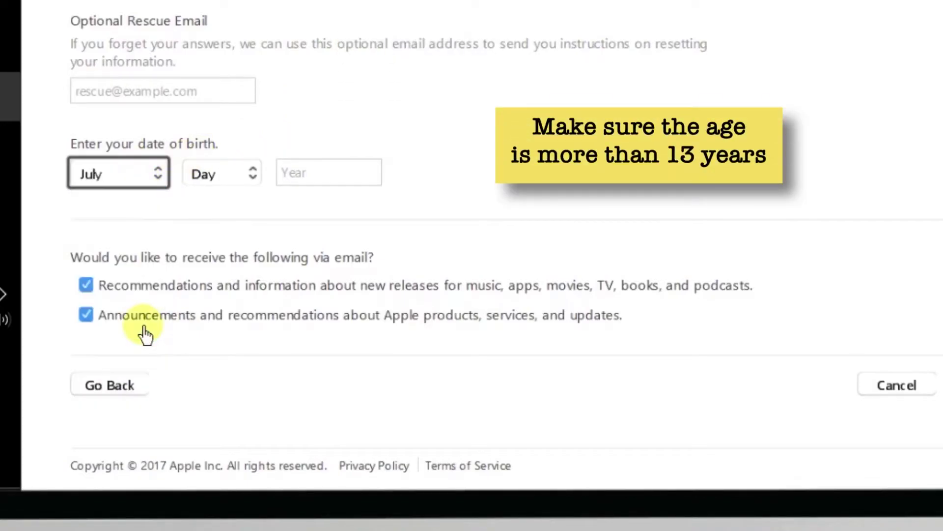
{"action": "left_click", "coordinate": [248, 180]}
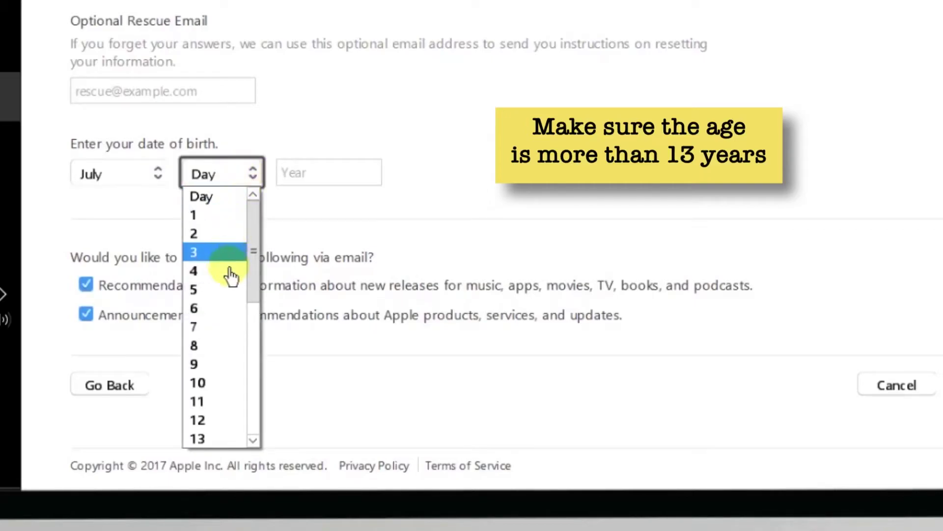
{"action": "left_click", "coordinate": [229, 326]}
{"action": "left_click", "coordinate": [345, 178]}
{"action": "type", "text": "1985"}
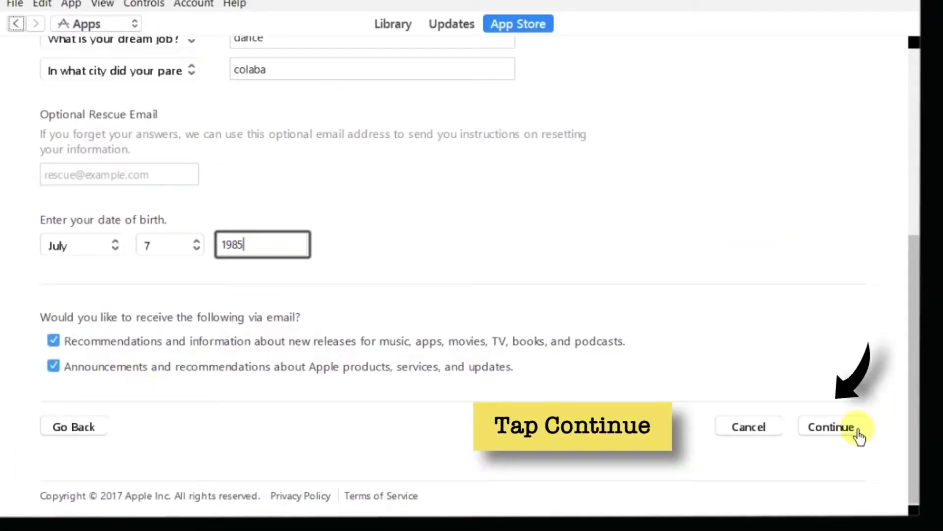
{"action": "left_click", "coordinate": [838, 431]}
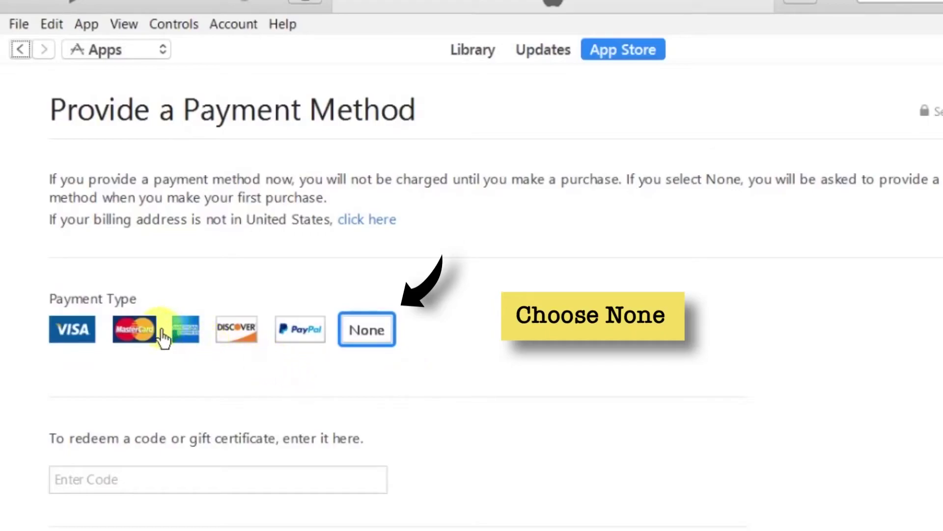
Switch the payment type from VISA to None
{"action": "left_click", "coordinate": [61, 331]}
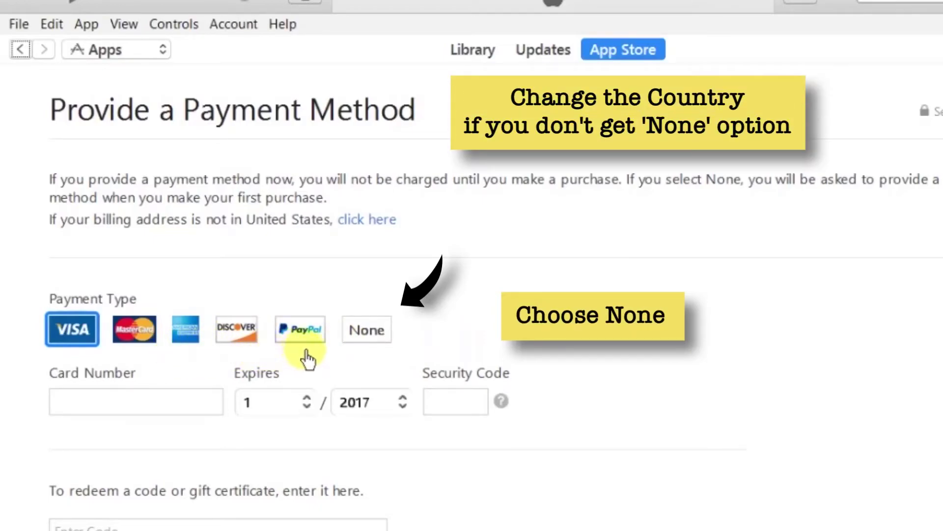
{"action": "left_click", "coordinate": [370, 336]}
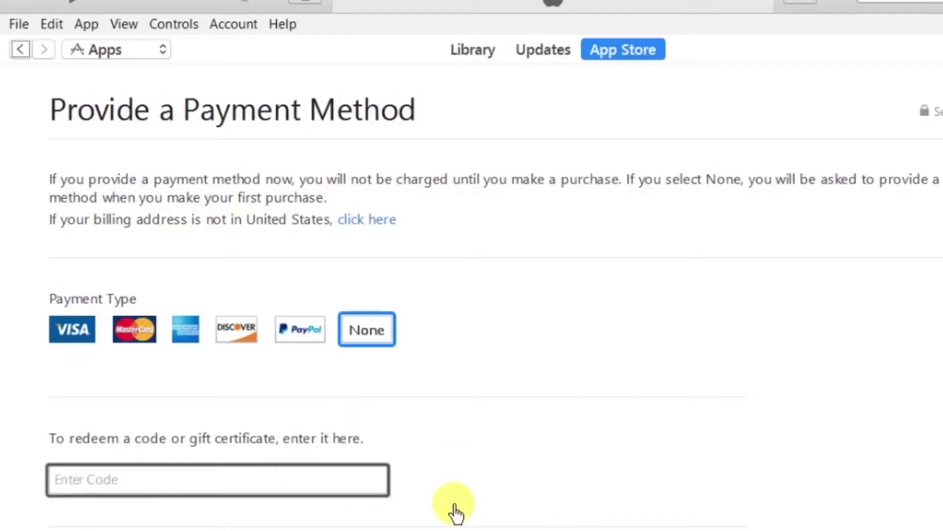
Set the billing title to Mr., then enter the account holder's first name, last name and street address
{"action": "scroll", "coordinate": [467, 511], "scroll_direction": "down", "scroll_amount": 5}
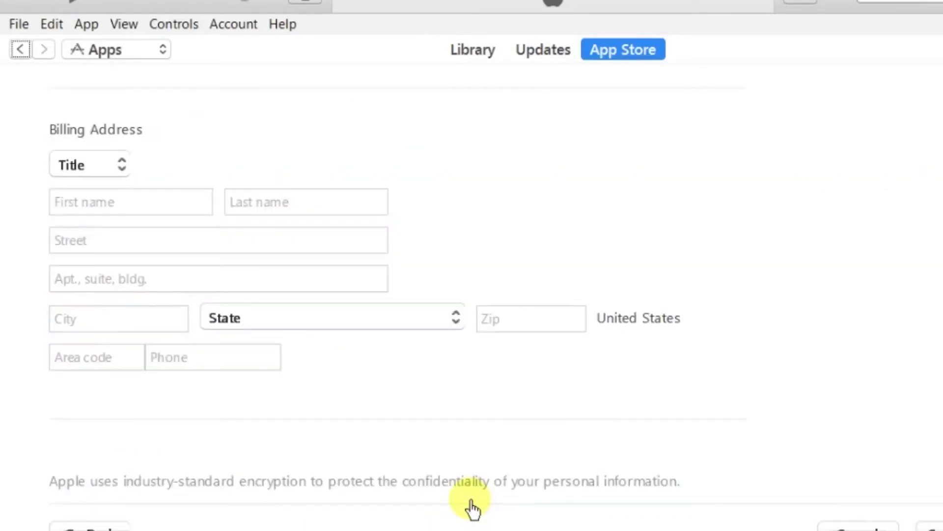
{"action": "left_click", "coordinate": [123, 163]}
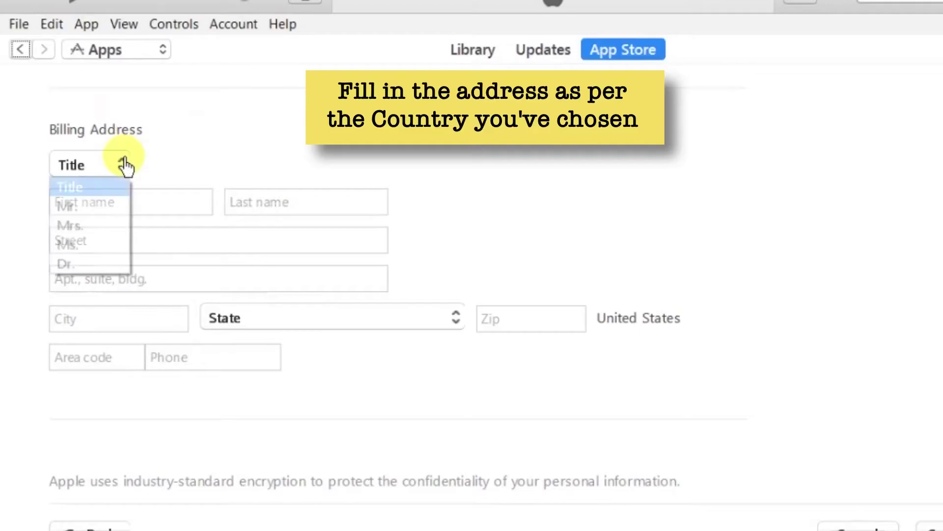
{"action": "left_click", "coordinate": [77, 215]}
{"action": "left_click", "coordinate": [172, 215]}
{"action": "type", "text": "apple"}
{"action": "key", "text": "Tab"}
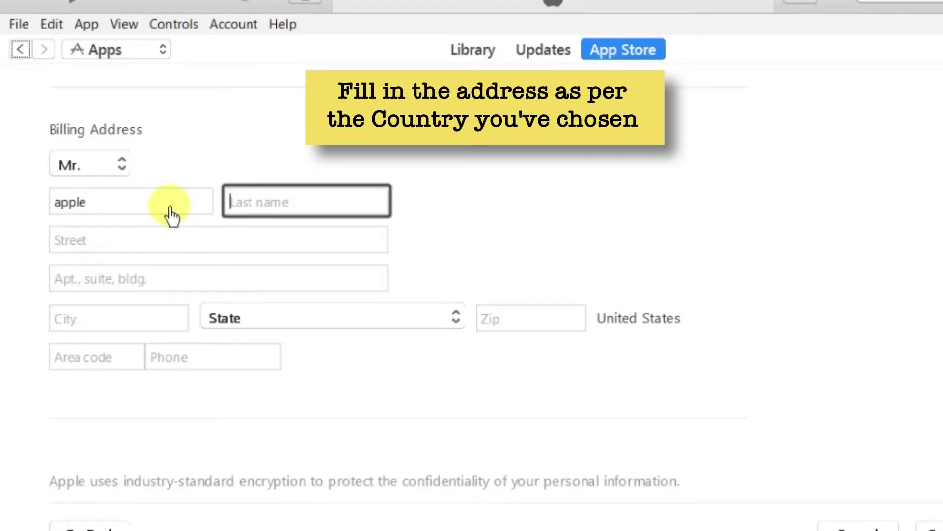
{"action": "type", "text": "frendly"}
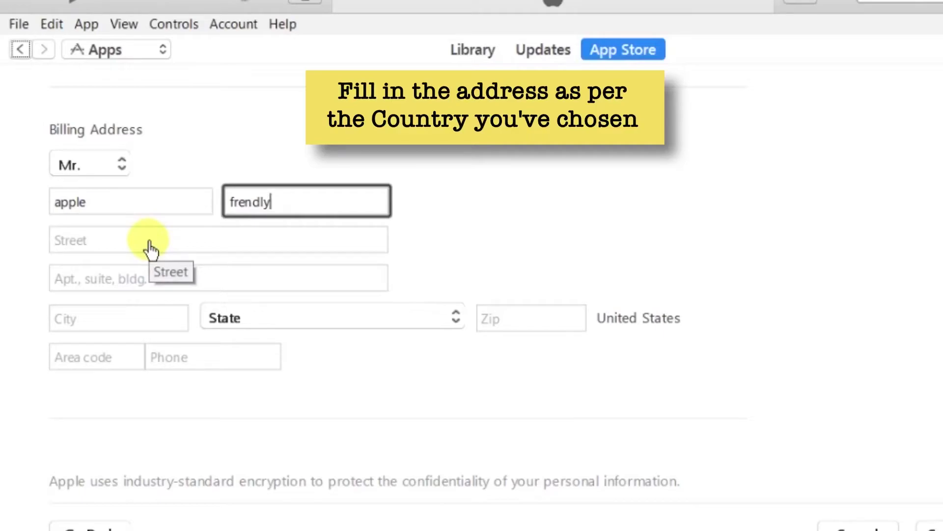
{"action": "left_click", "coordinate": [150, 249]}
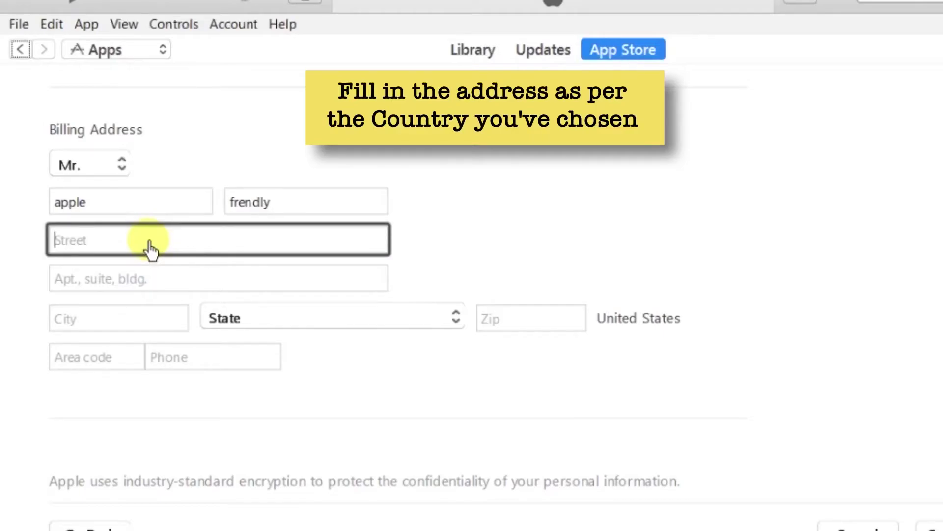
{"action": "type", "text": "Time Square"}
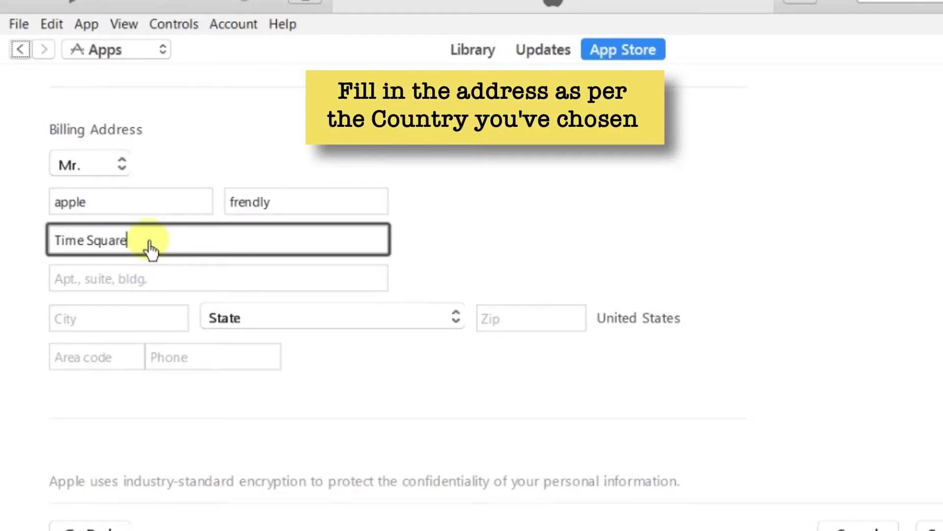
Fill in the billing city, choose NY - New York as the state, and enter the zip code and phone number
{"action": "left_click", "coordinate": [185, 317]}
{"action": "type", "text": "New York"}
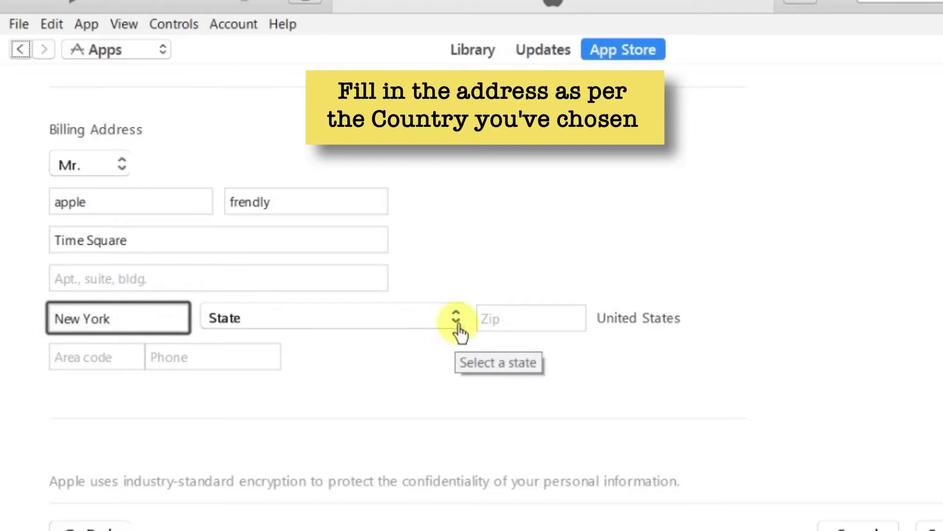
{"action": "left_click", "coordinate": [456, 319]}
{"action": "key", "text": "n"}
{"action": "key", "text": "n"}
{"action": "key", "text": "n"}
{"action": "key", "text": "n"}
{"action": "key", "text": "n"}
{"action": "key", "text": "n"}
{"action": "key", "text": "Return"}
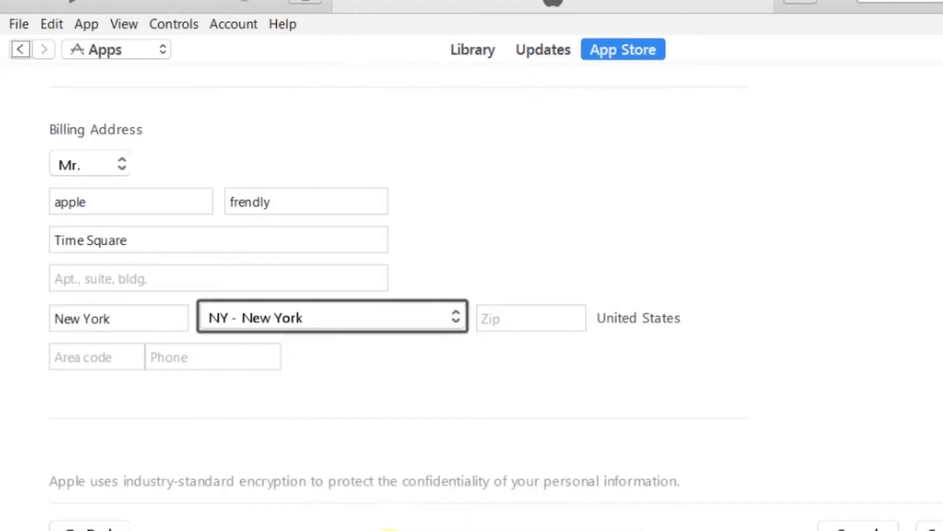
{"action": "left_click", "coordinate": [570, 319]}
{"action": "type", "text": "12345"}
{"action": "left_click", "coordinate": [125, 366]}
{"action": "type", "text": "12"}
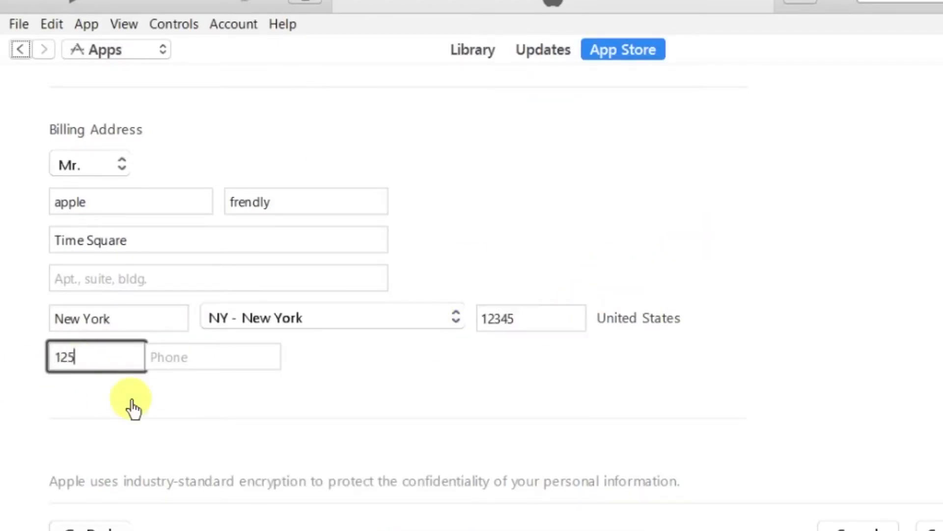
{"action": "type", "text": "5"}
{"action": "left_click", "coordinate": [196, 371]}
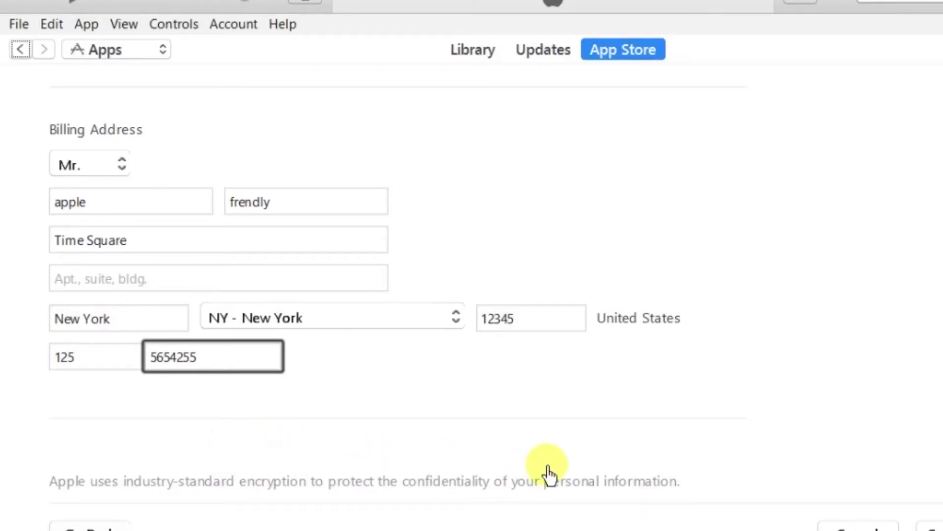
{"action": "left_click", "coordinate": [549, 474]}
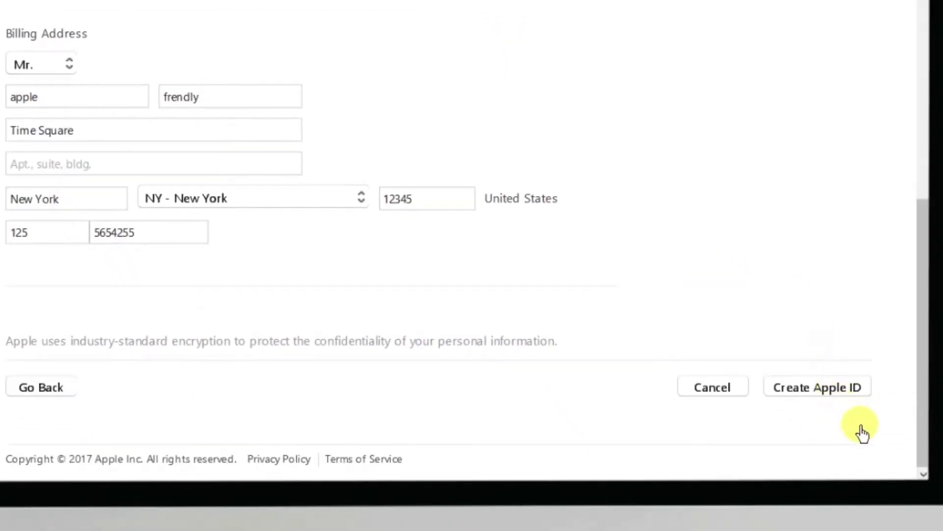
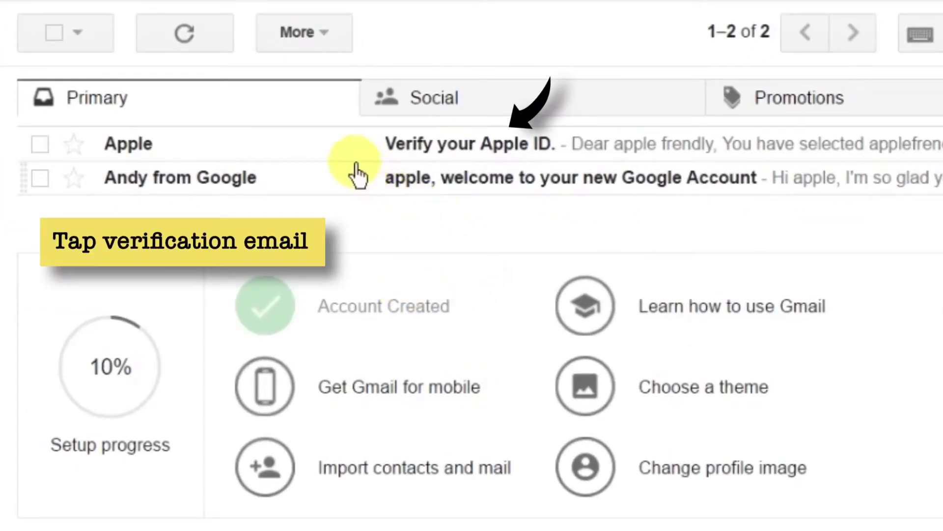
Open Apple's 'Verify your Apple ID.' email and scroll through it to find the Verify now link
{"action": "left_click", "coordinate": [304, 147]}
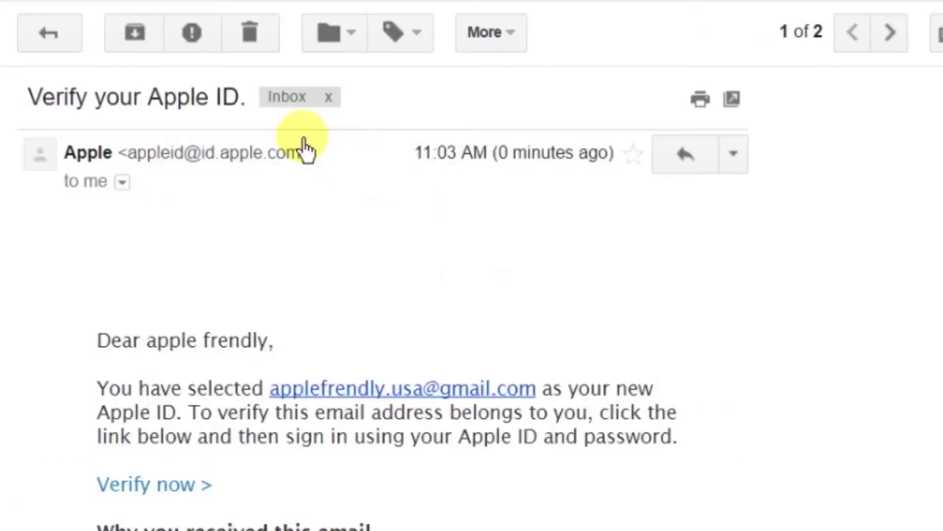
{"action": "scroll", "coordinate": [798, 393], "scroll_direction": "down", "scroll_amount": 8}
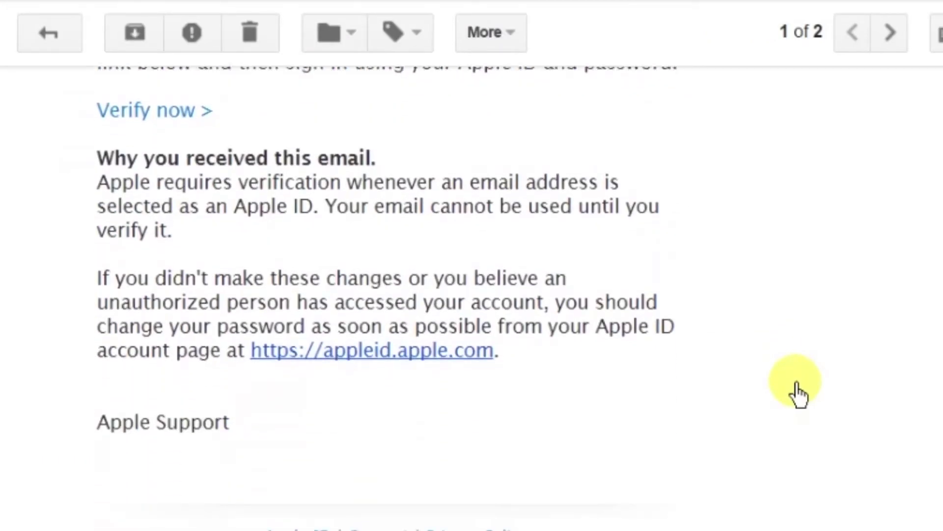
{"action": "scroll", "coordinate": [798, 393], "scroll_direction": "up", "scroll_amount": 3}
{"action": "scroll", "coordinate": [798, 393], "scroll_direction": "up", "scroll_amount": 3}
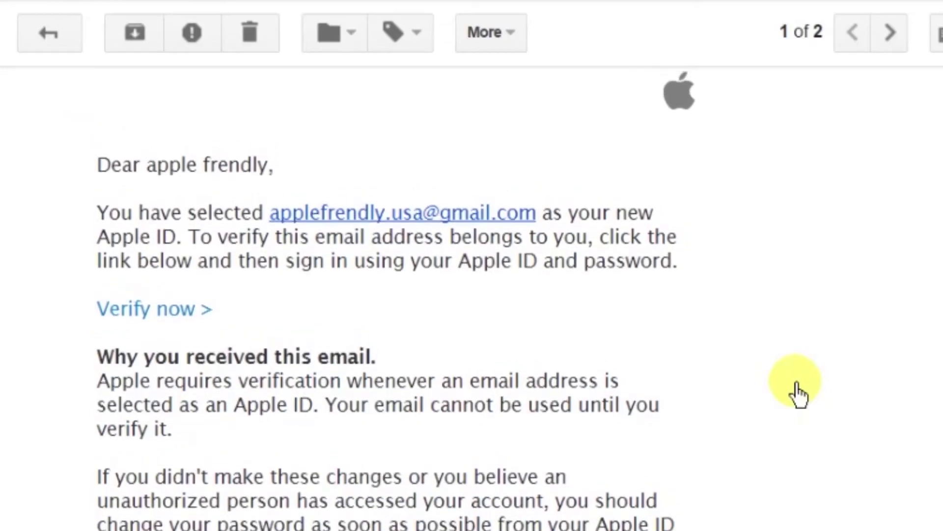
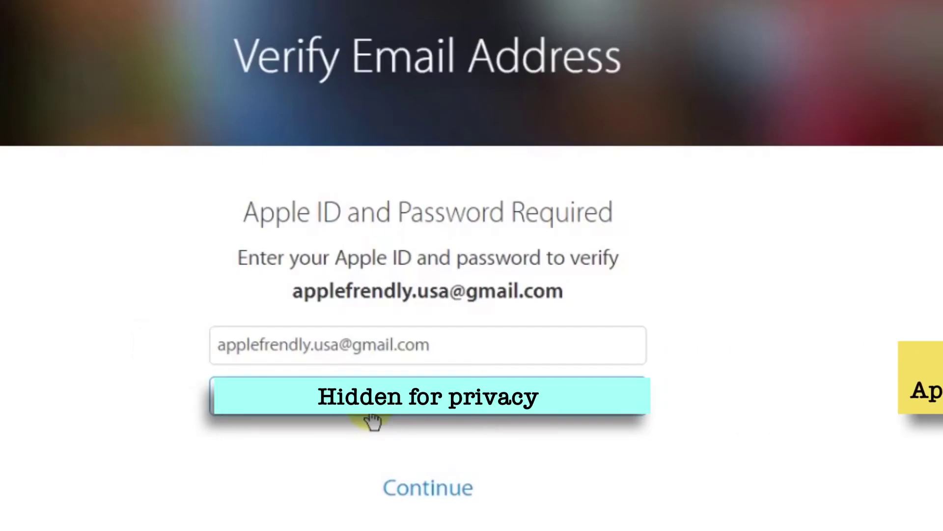
Submit the password to verify the new Apple ID's email, then view the iTunes download page
{"action": "left_click", "coordinate": [450, 486]}
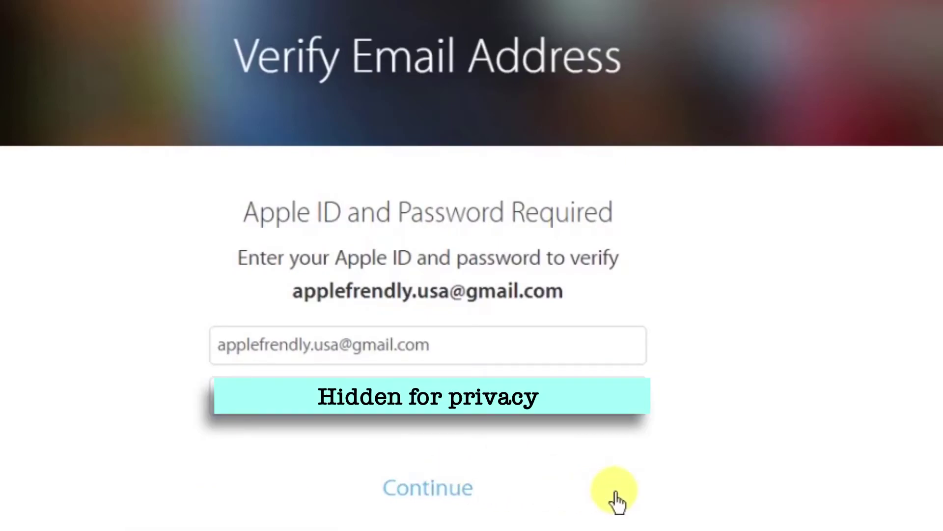
{"action": "scroll", "coordinate": [617, 501], "scroll_direction": "down", "scroll_amount": 2}
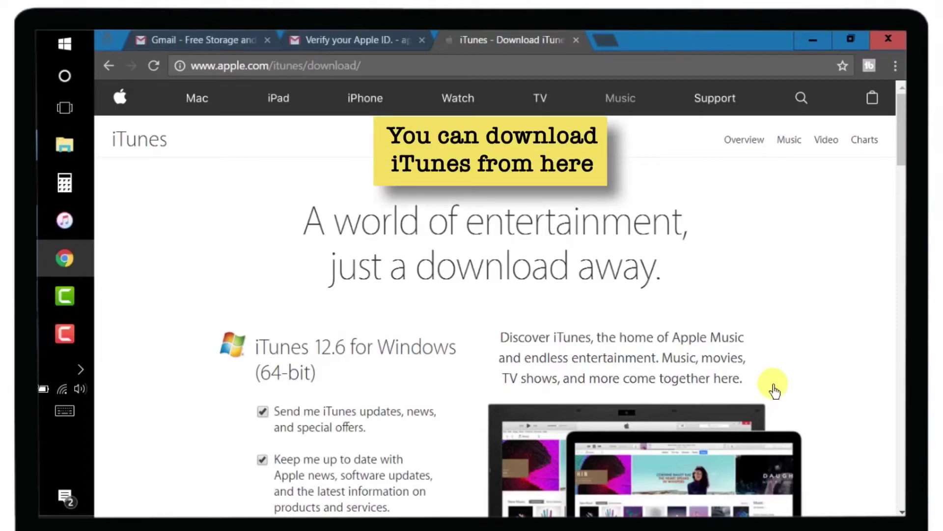
Scroll through the iTunes 12.6 download page and close its tab, returning to the Gmail verification email
{"action": "scroll", "coordinate": [775, 390], "scroll_direction": "down", "scroll_amount": 5}
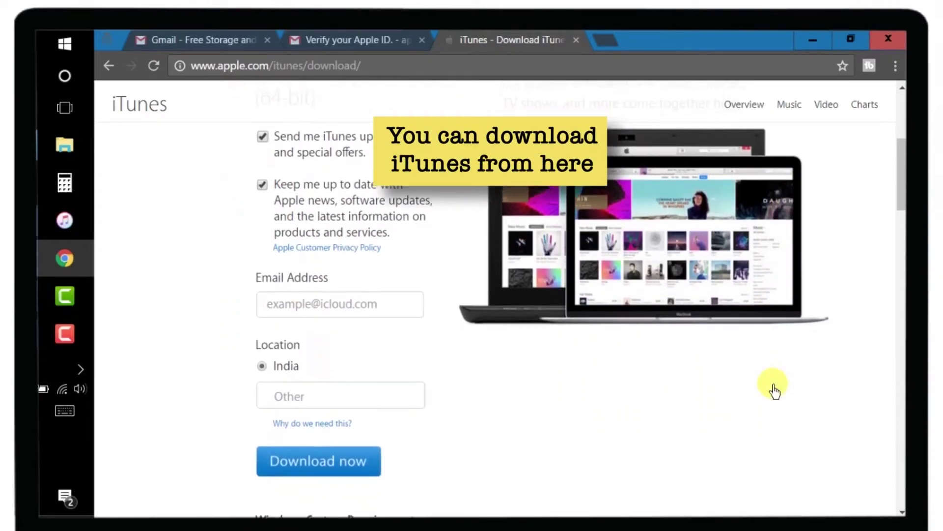
{"action": "scroll", "coordinate": [727, 374], "scroll_direction": "down", "scroll_amount": 6}
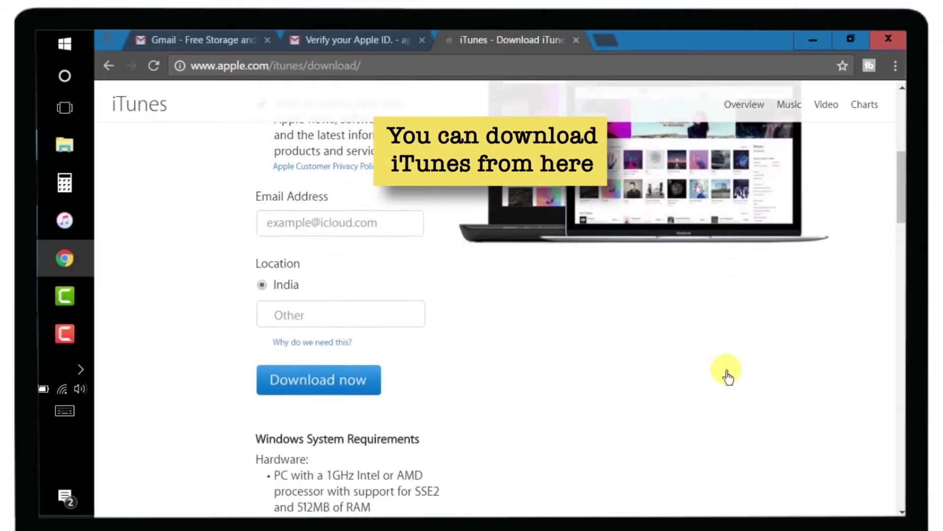
{"action": "scroll", "coordinate": [727, 375], "scroll_direction": "up", "scroll_amount": 6}
{"action": "scroll", "coordinate": [727, 375], "scroll_direction": "down", "scroll_amount": 10}
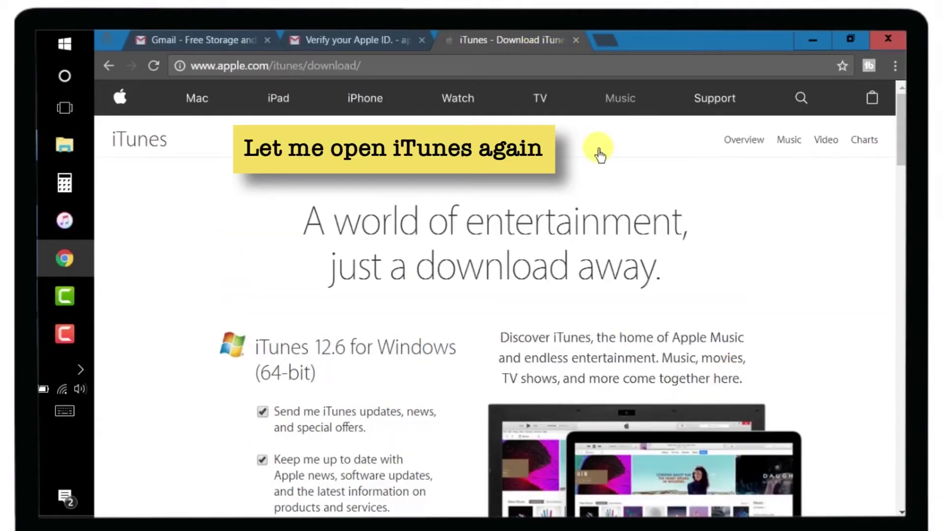
{"action": "left_click", "coordinate": [576, 40]}
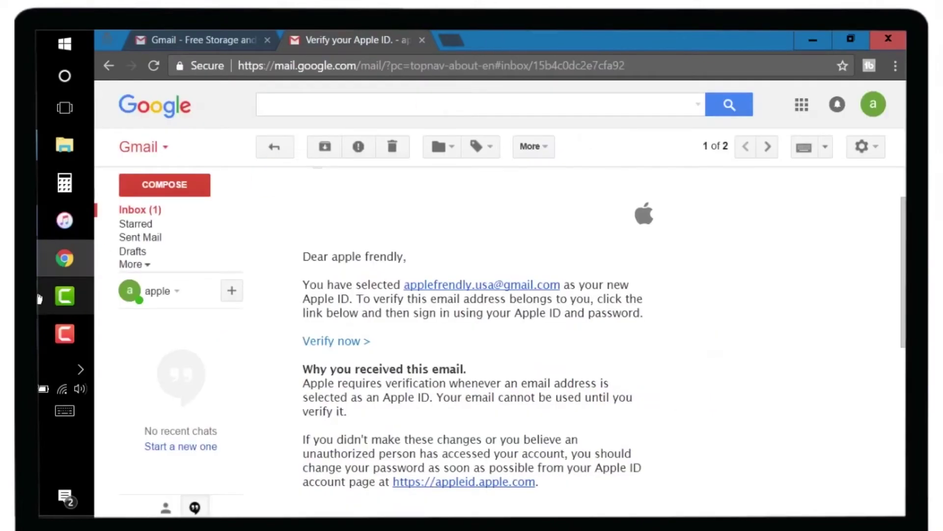
Bring iTunes forward and dismiss the not-verified and Verify Your Apple ID prompts to reach the Music Store
{"action": "left_click", "coordinate": [62, 234]}
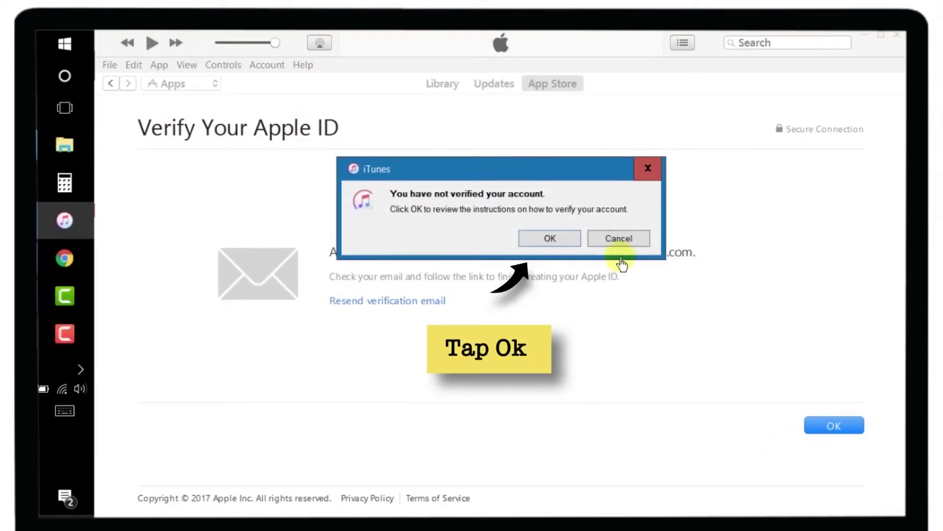
{"action": "left_click", "coordinate": [570, 239]}
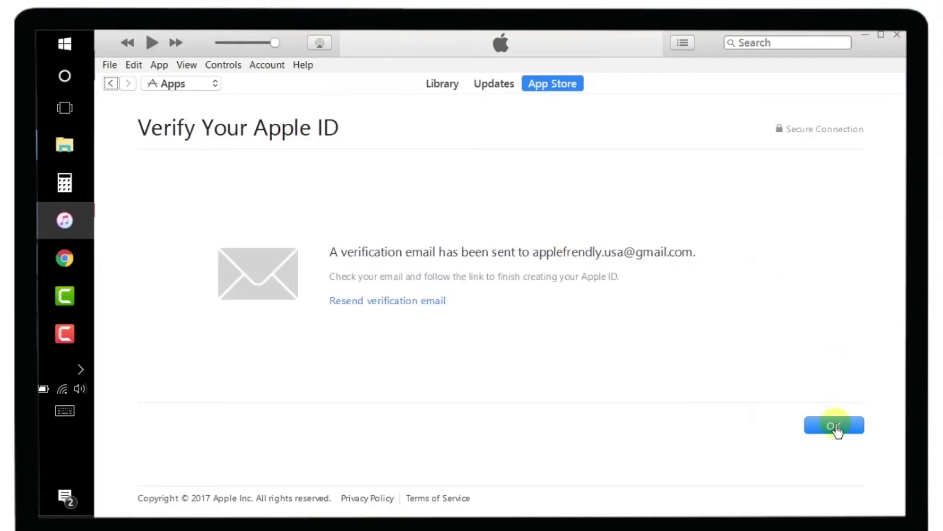
{"action": "left_click", "coordinate": [835, 426]}
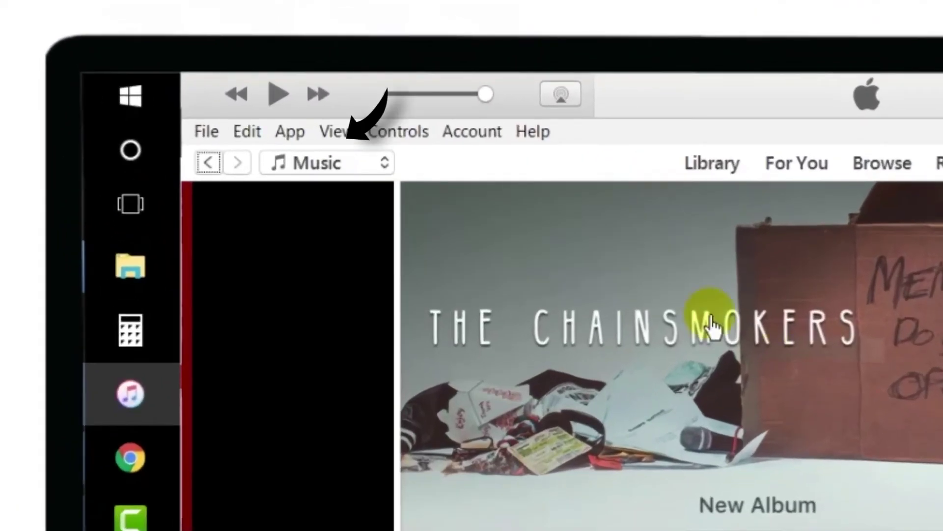
Switch the iTunes store from Music to Apps and open the Clips app's page
{"action": "left_click", "coordinate": [382, 166]}
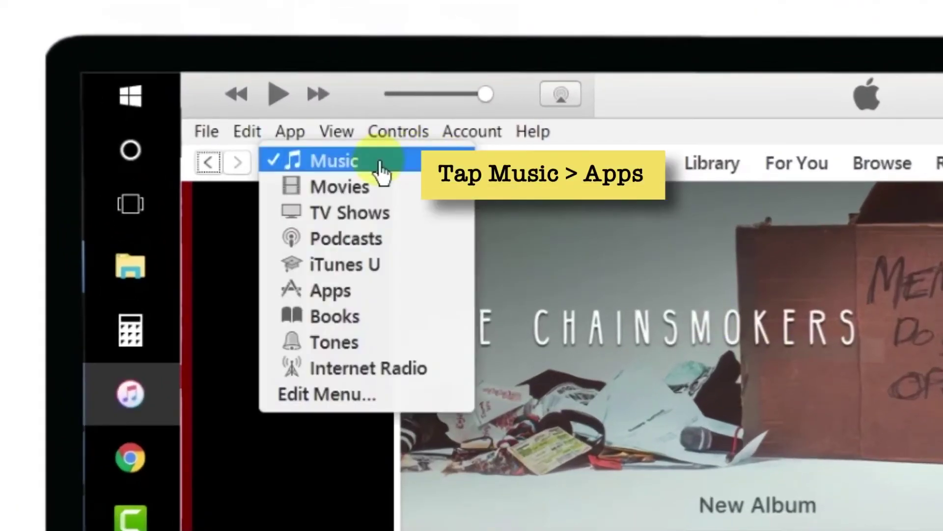
{"action": "left_click", "coordinate": [436, 304]}
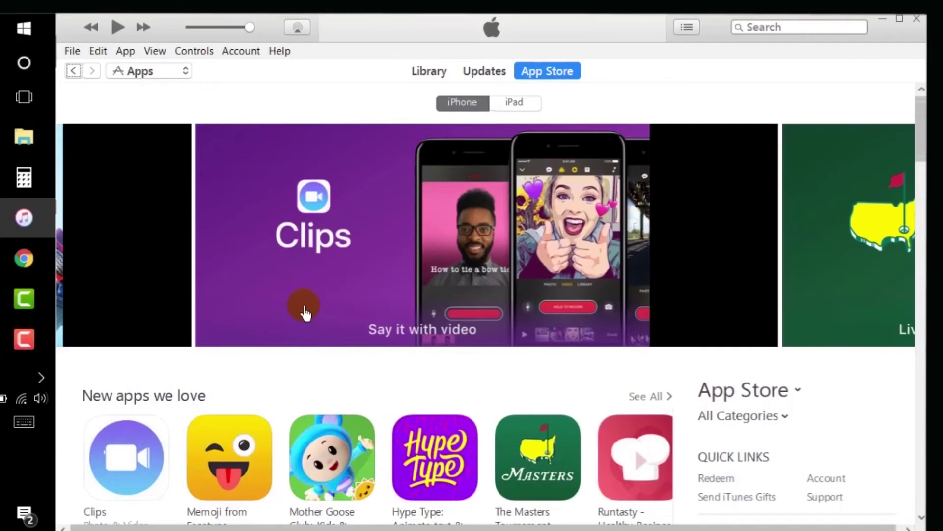
{"action": "left_click", "coordinate": [353, 272]}
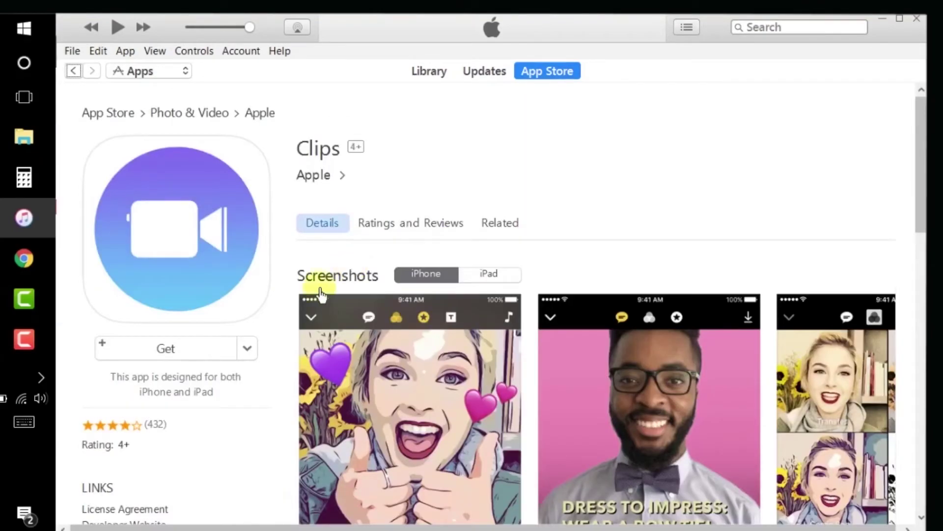
Get the free Clips app by signing in with the new Apple ID's password, then exit iTunes
{"action": "left_click", "coordinate": [199, 357]}
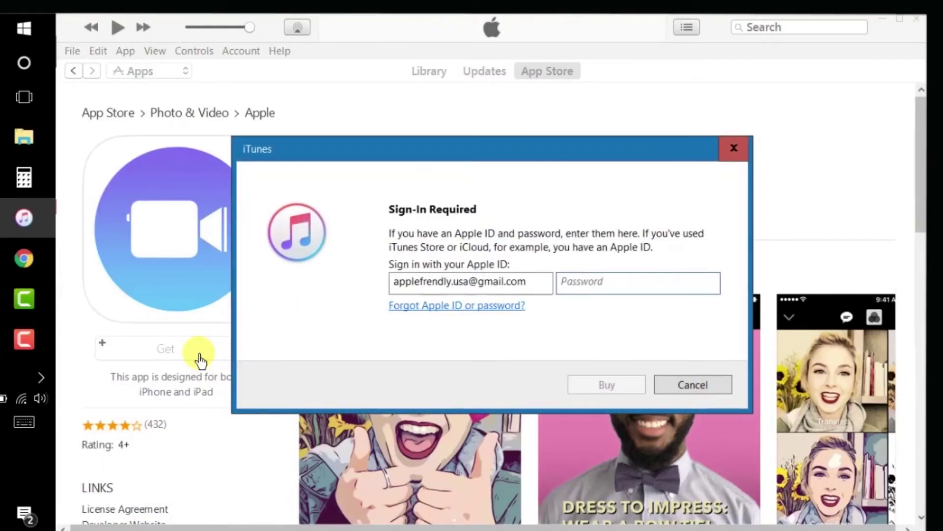
{"action": "type", "text": "********"}
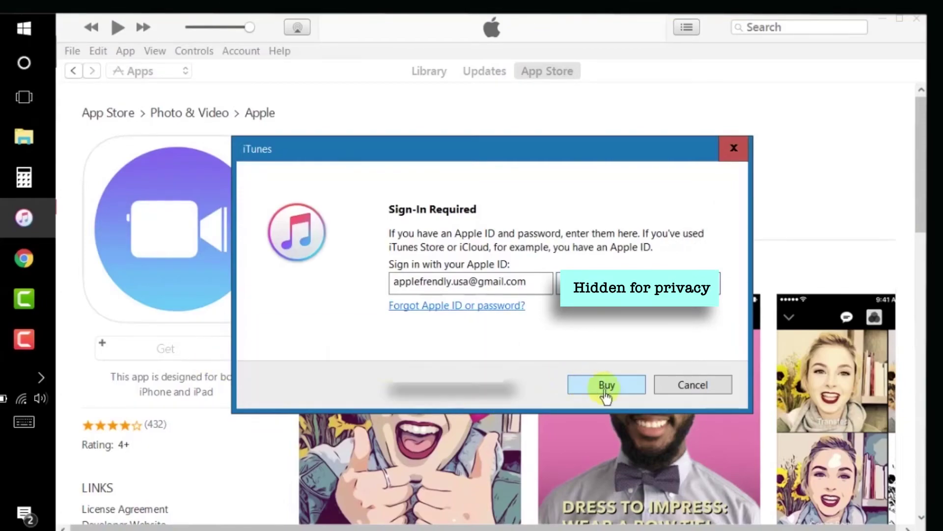
{"action": "left_click", "coordinate": [634, 388]}
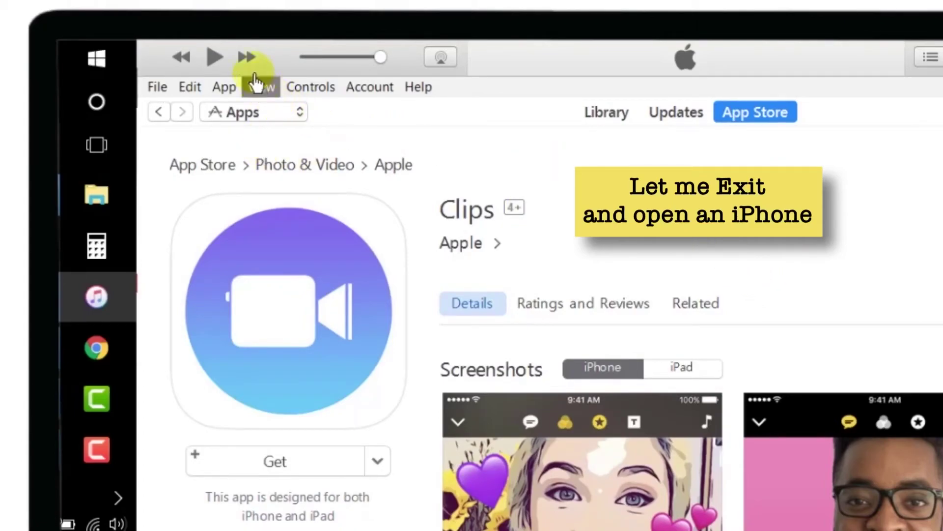
{"action": "left_click", "coordinate": [167, 93]}
{"action": "left_click", "coordinate": [332, 439]}
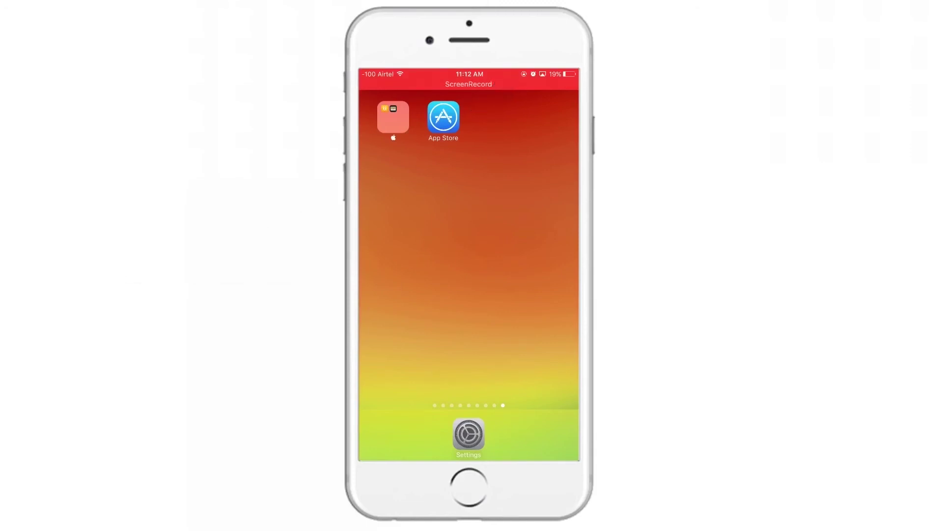
In the iPhone App Store, sign out of the current Apple ID from the bottom of Featured
{"action": "left_click", "coordinate": [443, 117]}
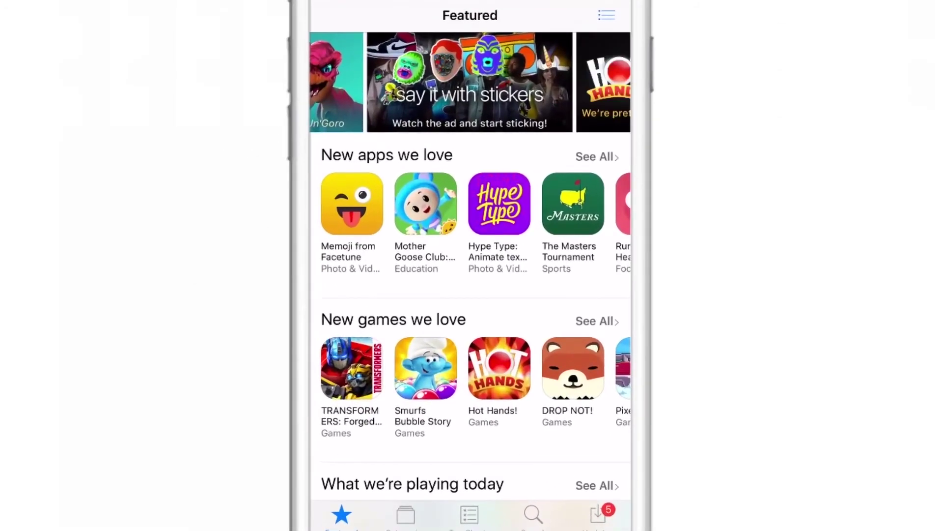
{"action": "scroll", "coordinate": [470, 265], "scroll_direction": "down", "scroll_amount": 20}
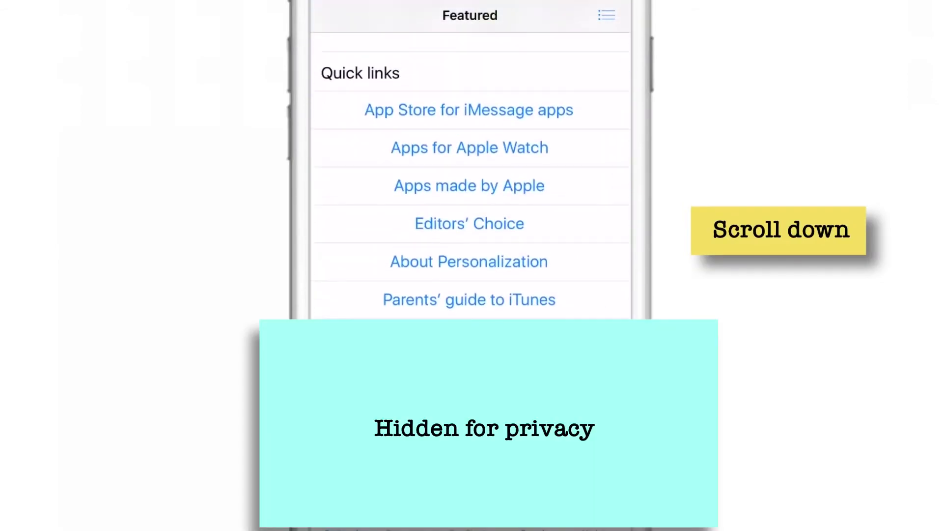
{"action": "scroll", "coordinate": [470, 196], "scroll_direction": "down", "scroll_amount": 3}
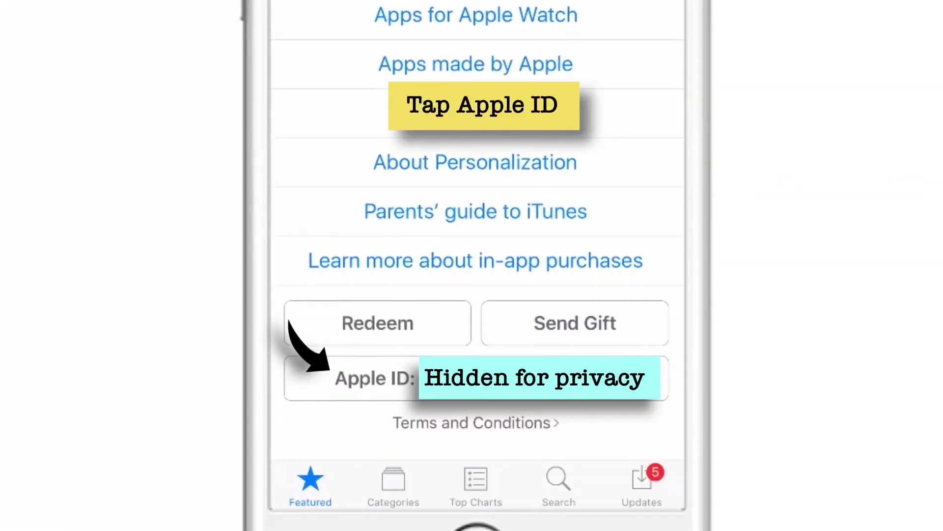
{"action": "left_click", "coordinate": [375, 377]}
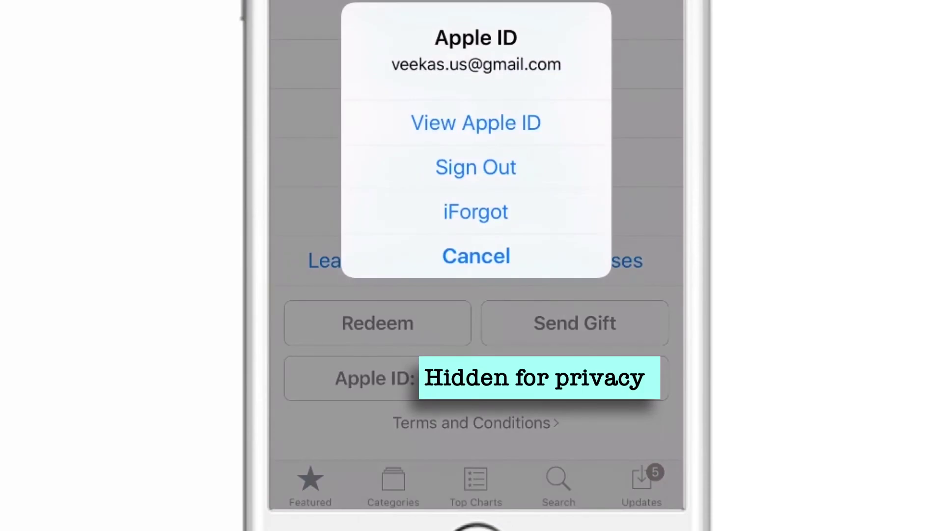
{"action": "left_click", "coordinate": [475, 167]}
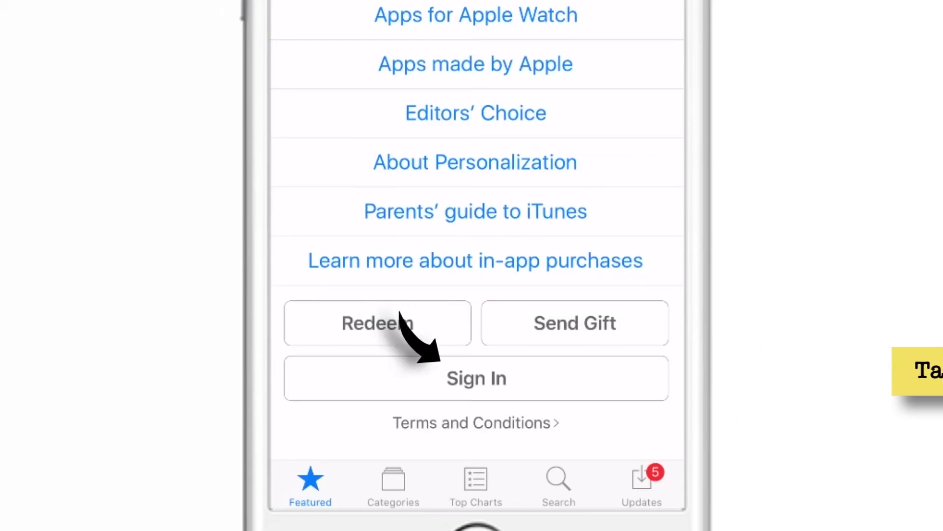
Sign in to the App Store as an existing Apple ID using the new account's email and password
{"action": "left_click", "coordinate": [476, 379]}
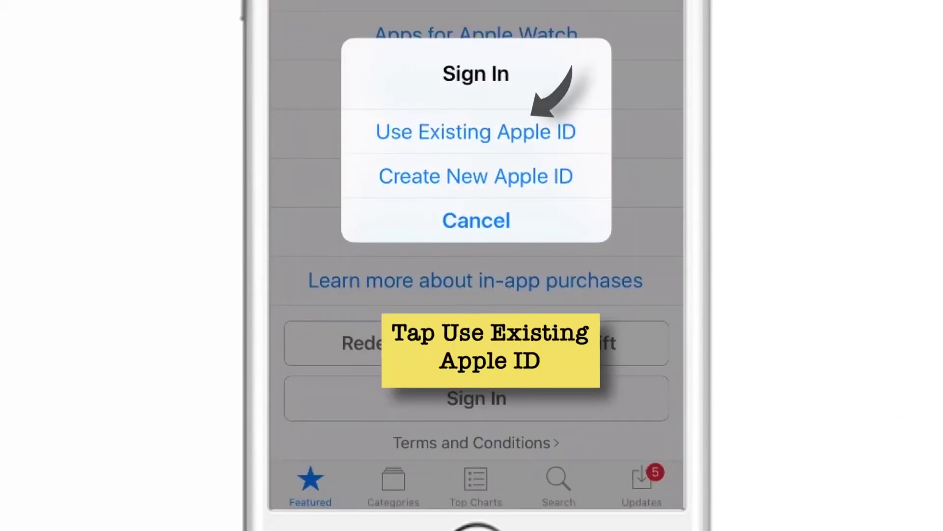
{"action": "left_click", "coordinate": [476, 131]}
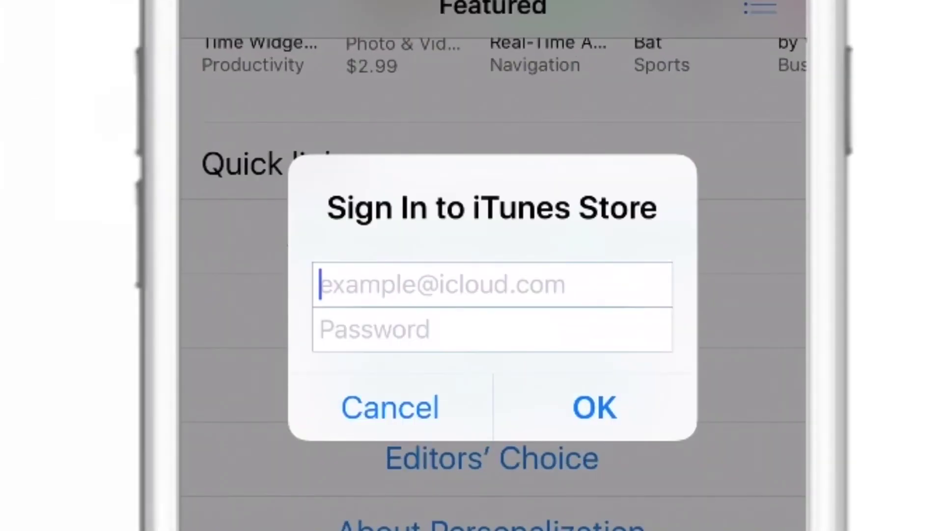
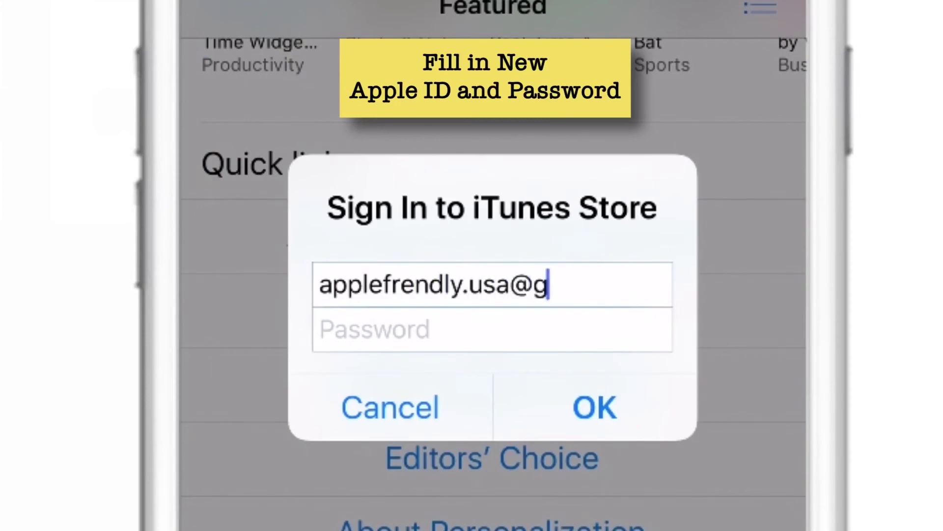
{"action": "left_click", "coordinate": [344, 329]}
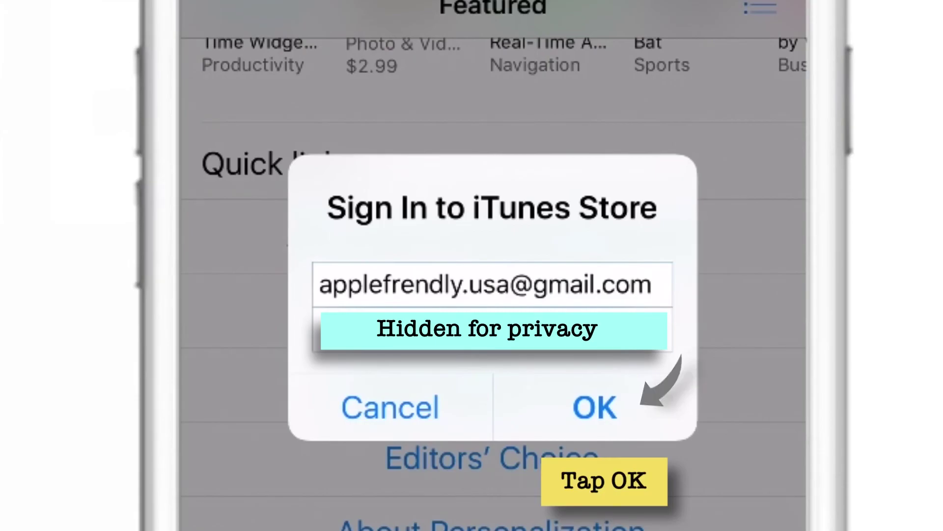
{"action": "left_click", "coordinate": [594, 406]}
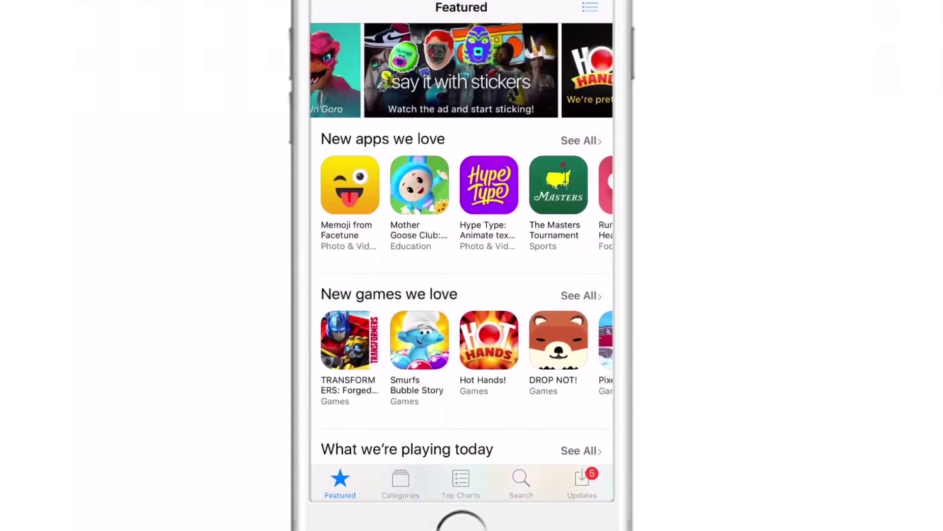
Get and install Hype Type from New apps we love, then find it on the home screen
{"action": "left_click", "coordinate": [489, 185]}
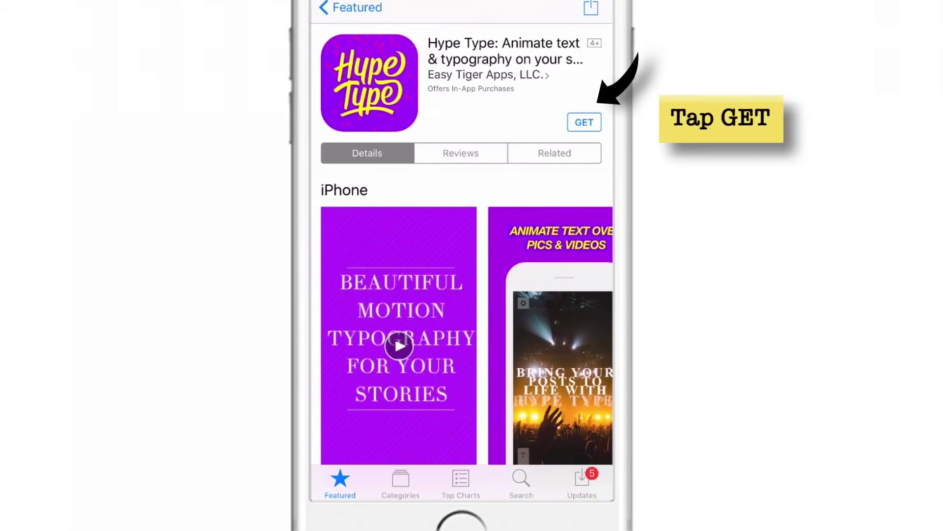
{"action": "left_click", "coordinate": [584, 122]}
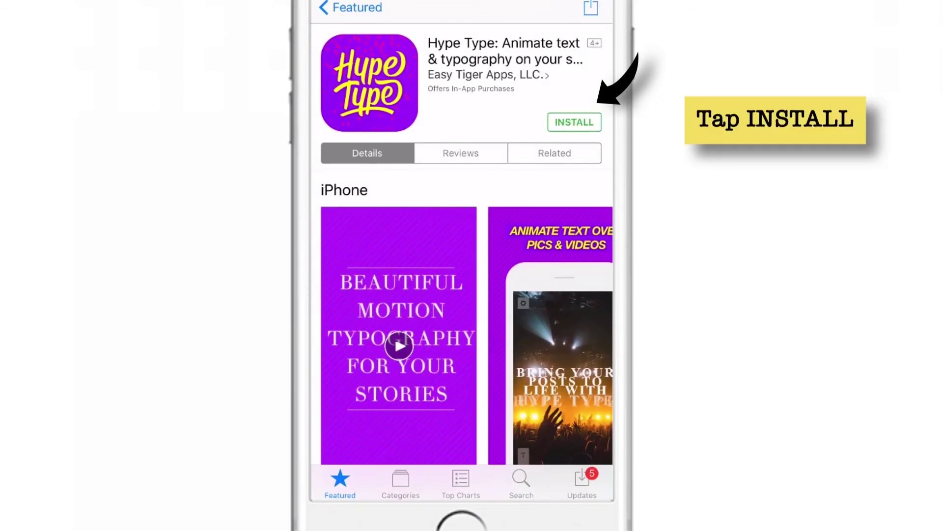
{"action": "left_click", "coordinate": [579, 122]}
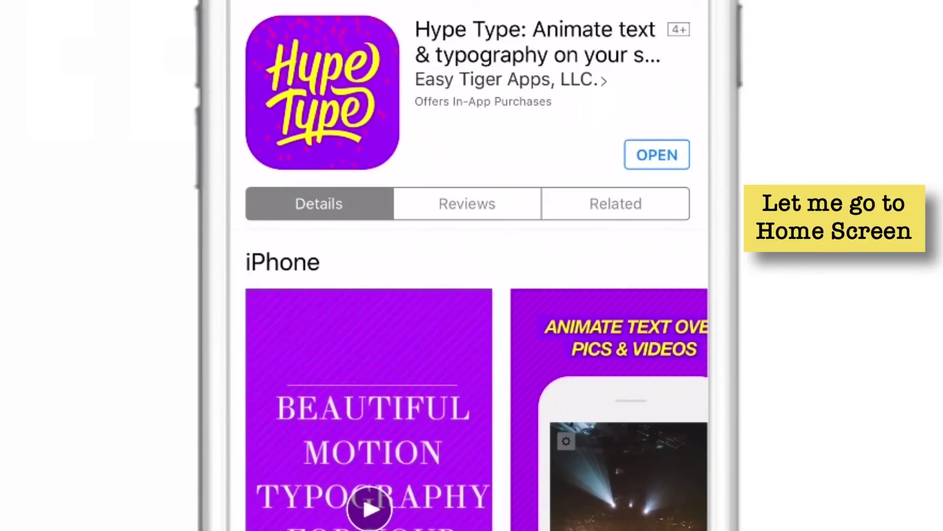
{"action": "key", "text": "super"}
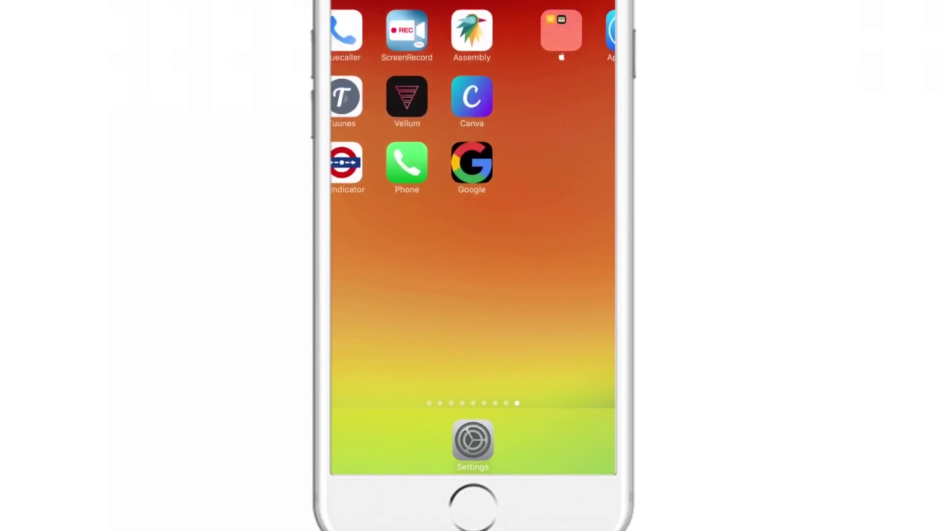
{"action": "scroll", "coordinate": [473, 207], "scroll_direction": "left", "scroll_amount": 4}
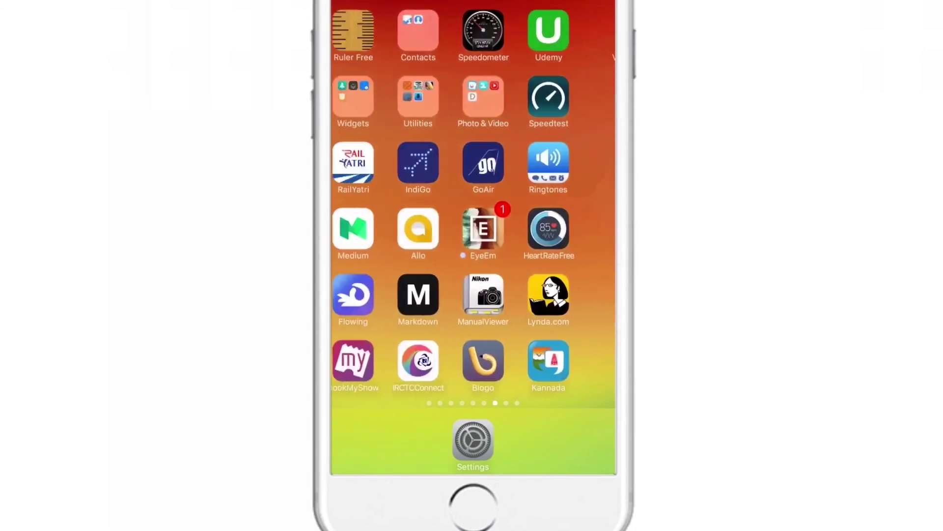